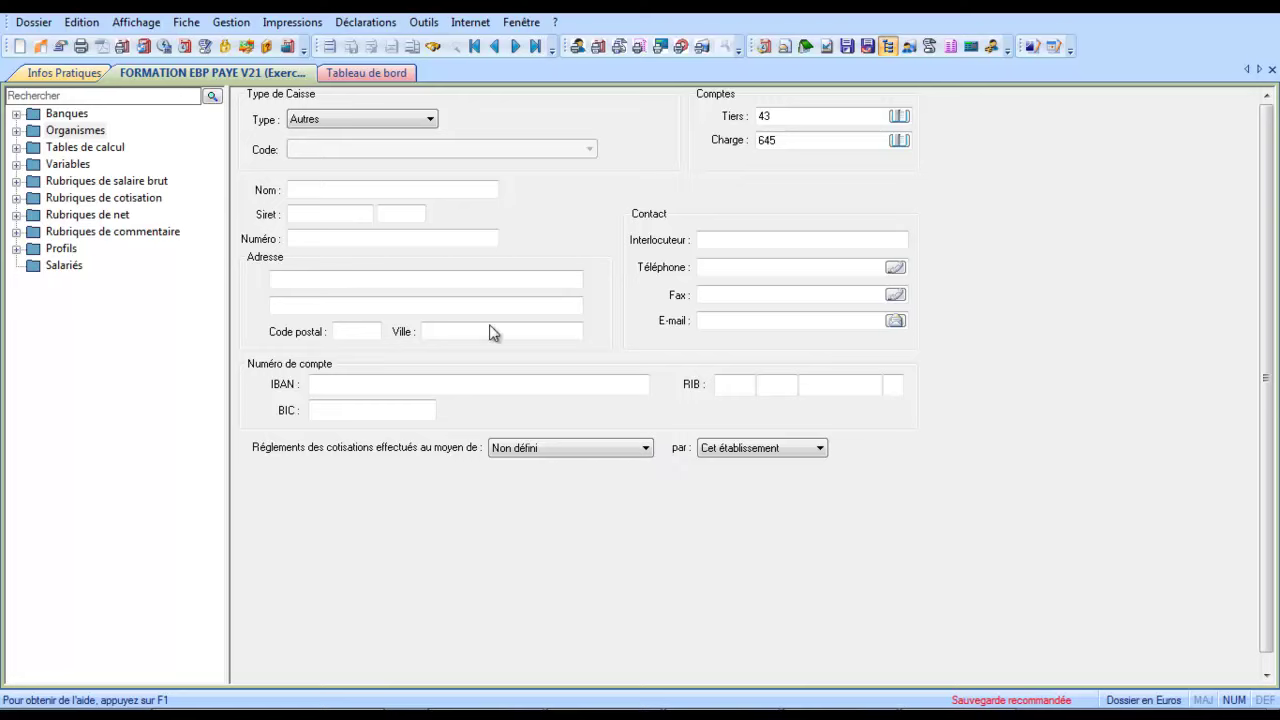
Open the URSSAF record under Organismes and rename it URSSAF loire atlantique
{"action": "left_click", "coordinate": [17, 130]}
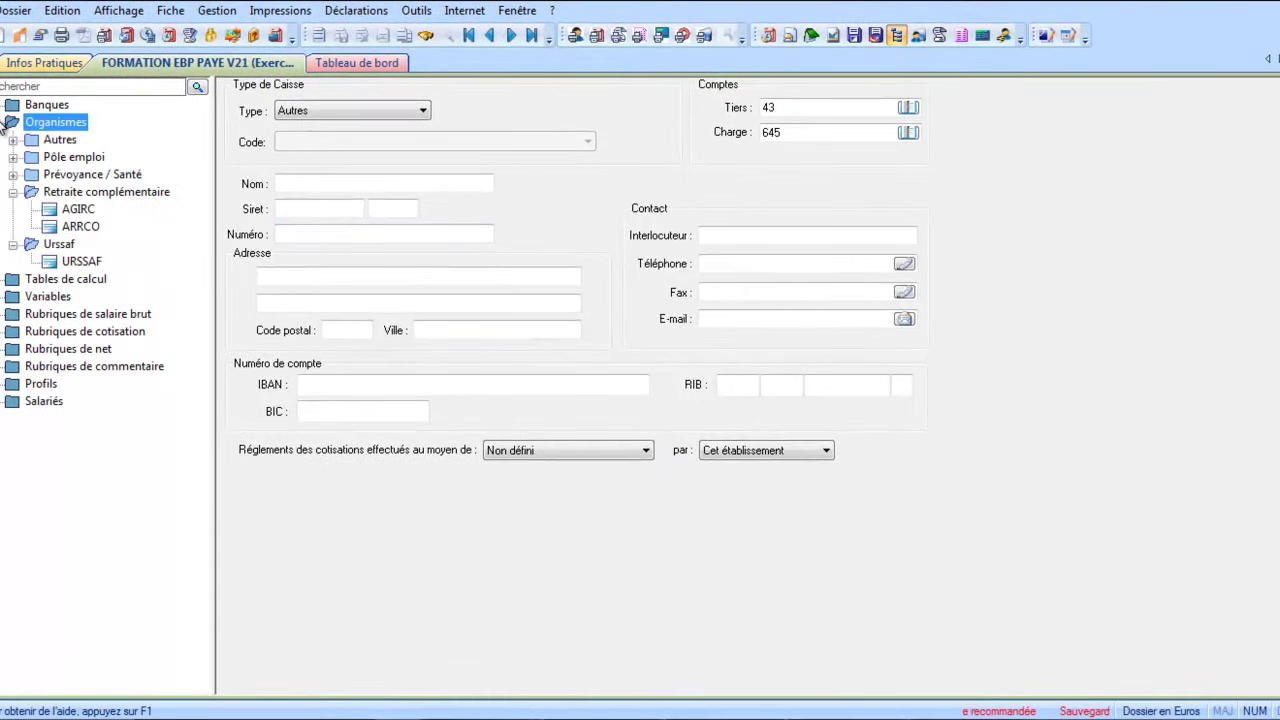
{"action": "left_click", "coordinate": [80, 261]}
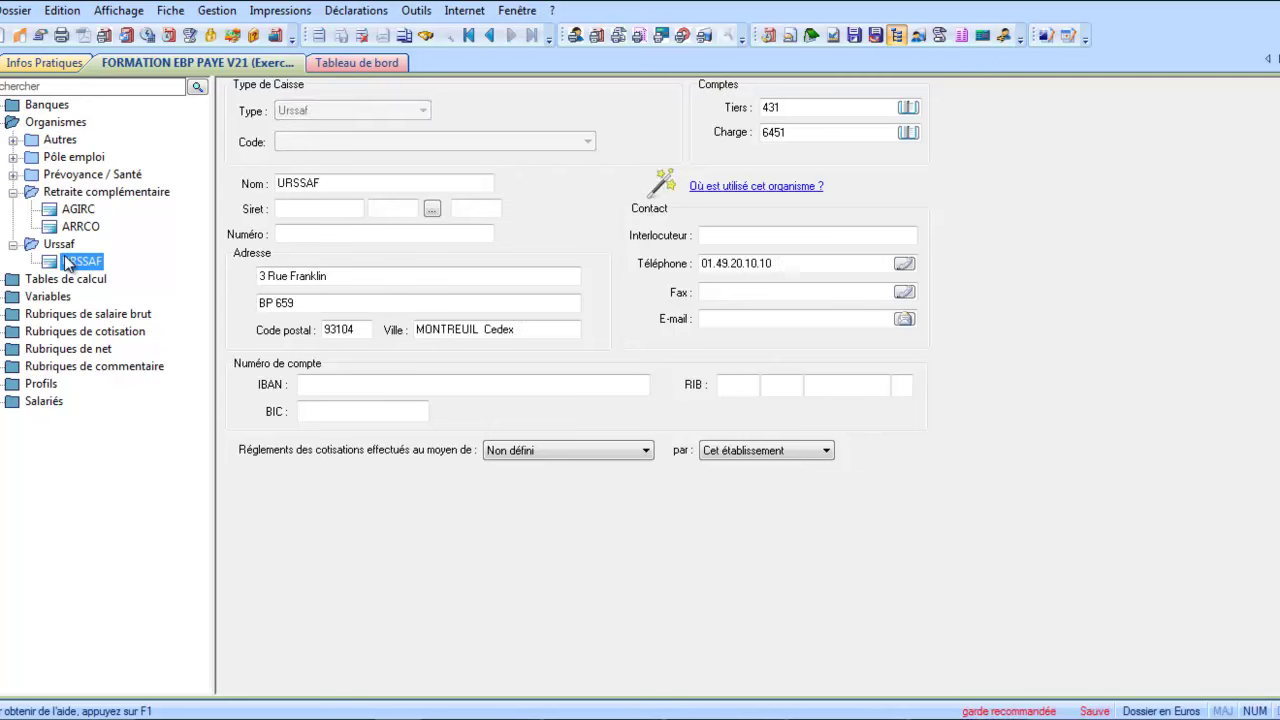
{"action": "left_click", "coordinate": [346, 183]}
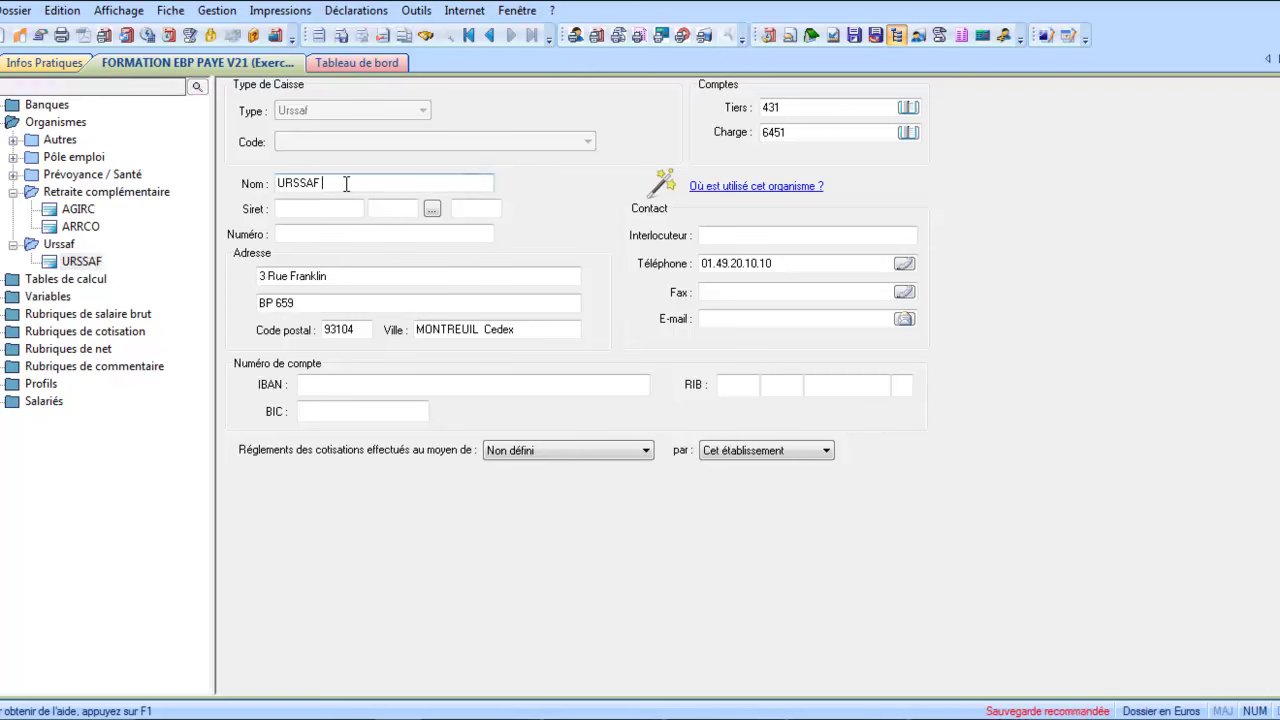
{"action": "type", "text": "loi"}
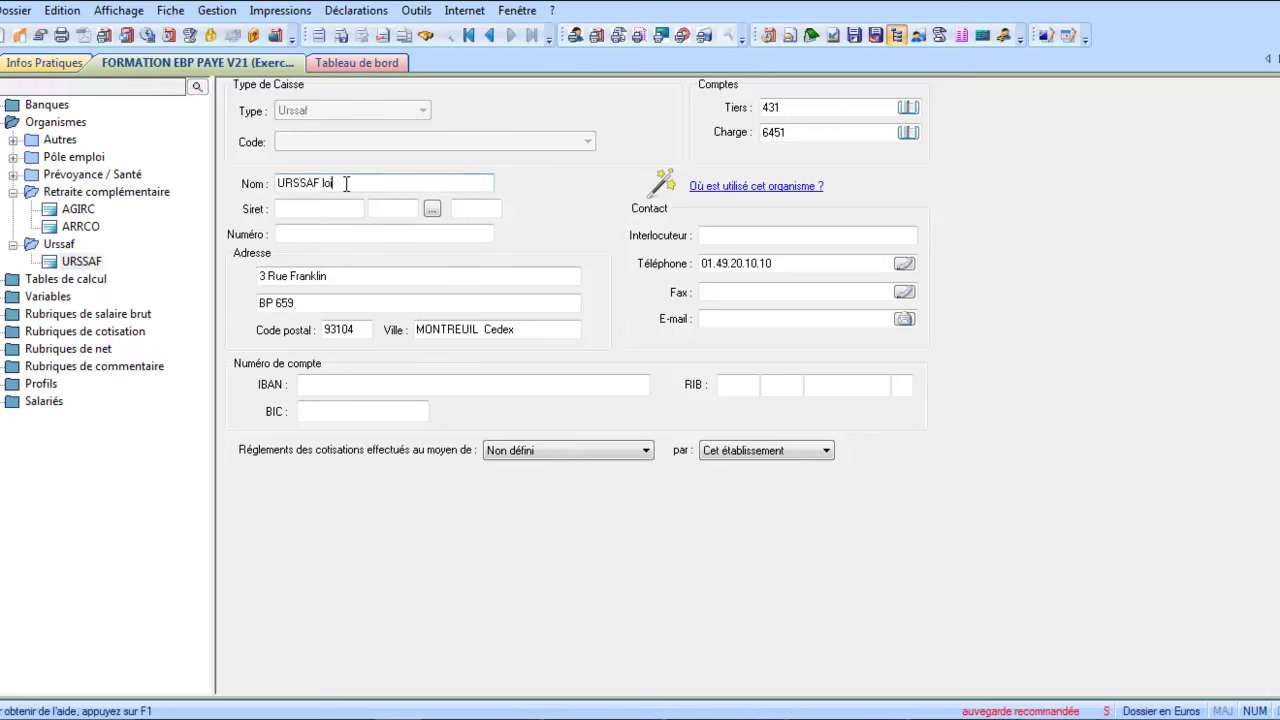
{"action": "type", "text": "re atlantique"}
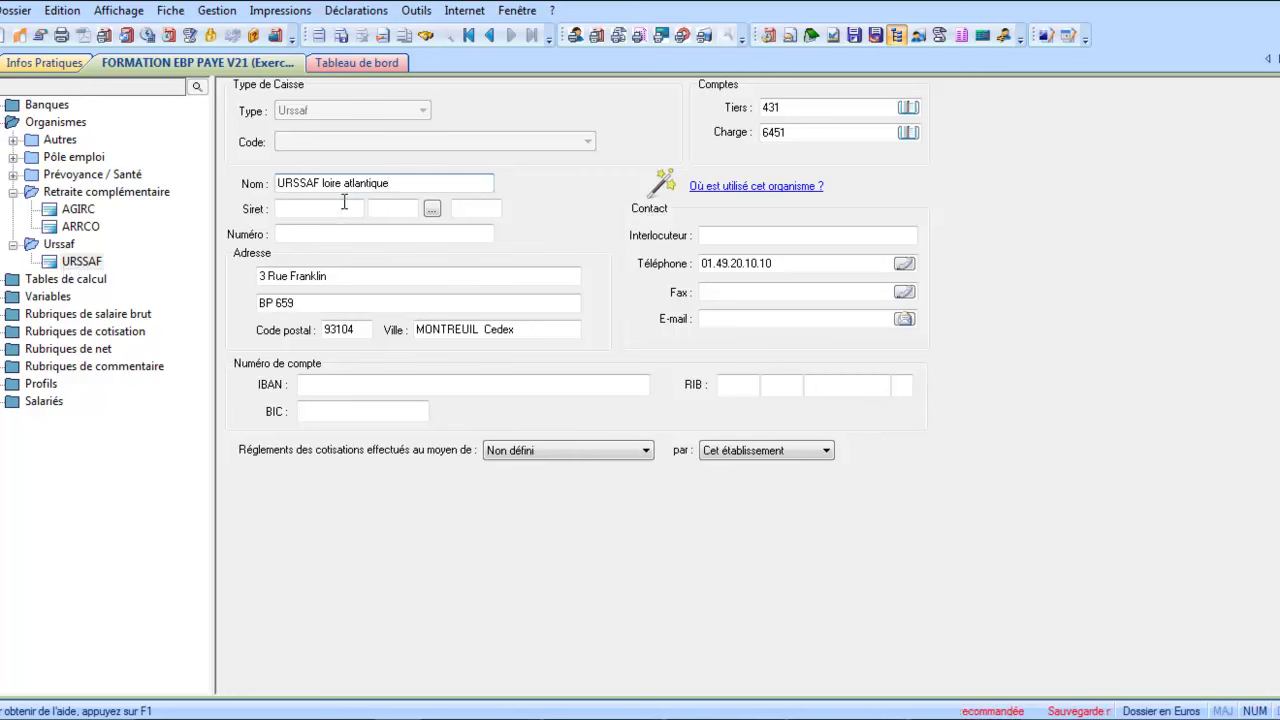
Fill in the organisation's Siret and URSSAF code by selecting URSSAF Pays de Loire (NANTES) from the list of URSSAF bodies
{"action": "left_click", "coordinate": [432, 208]}
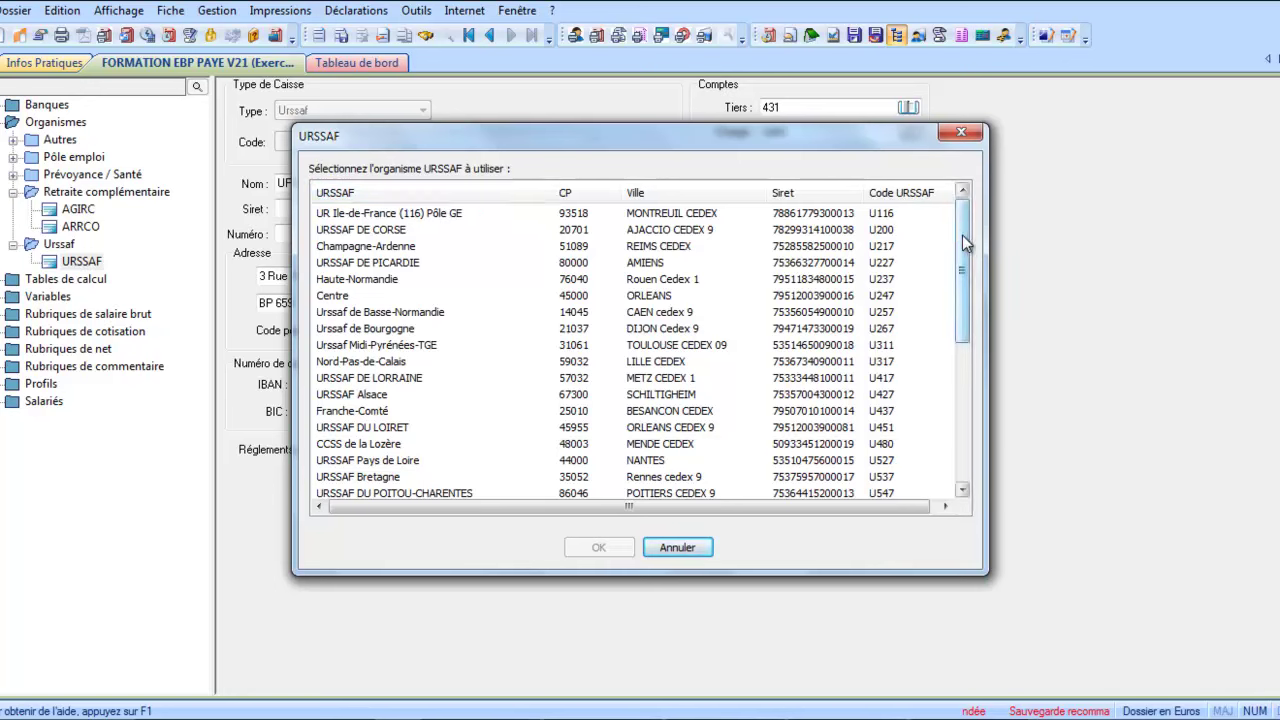
{"action": "left_click_drag", "start_coordinate": [964, 243], "coordinate": [964, 338]}
{"action": "left_click", "coordinate": [665, 280]}
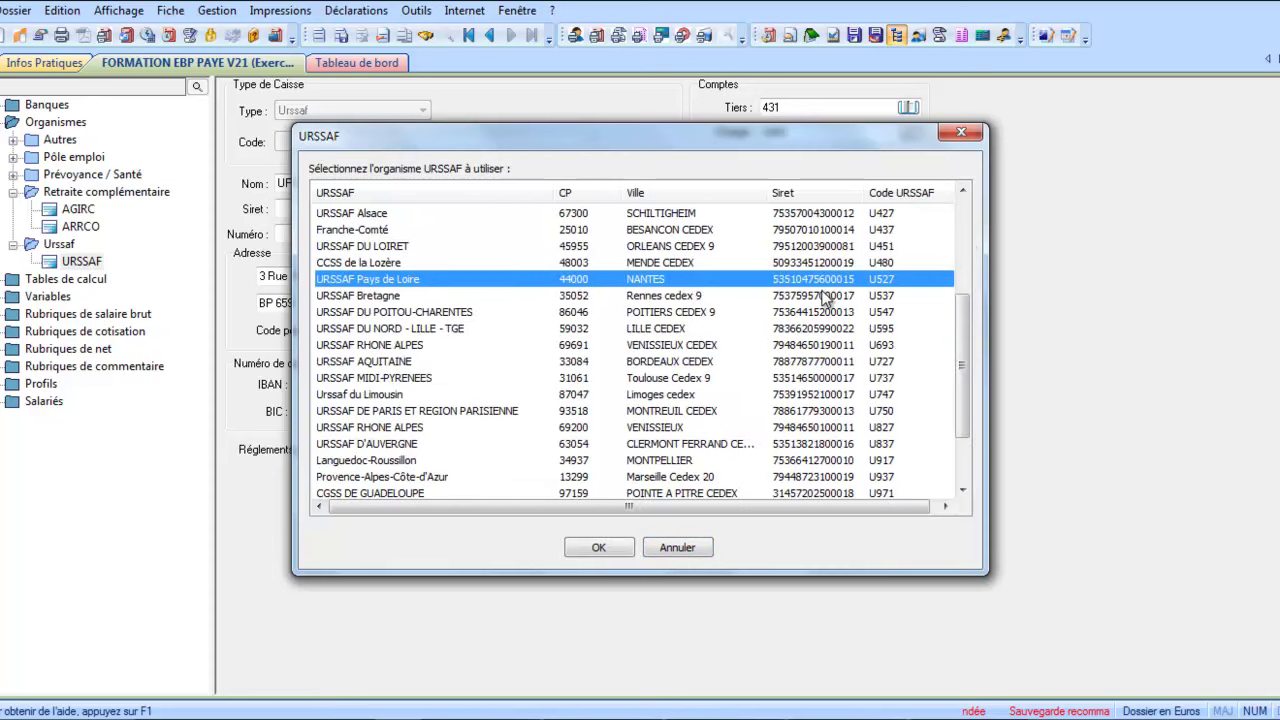
{"action": "left_click", "coordinate": [606, 546]}
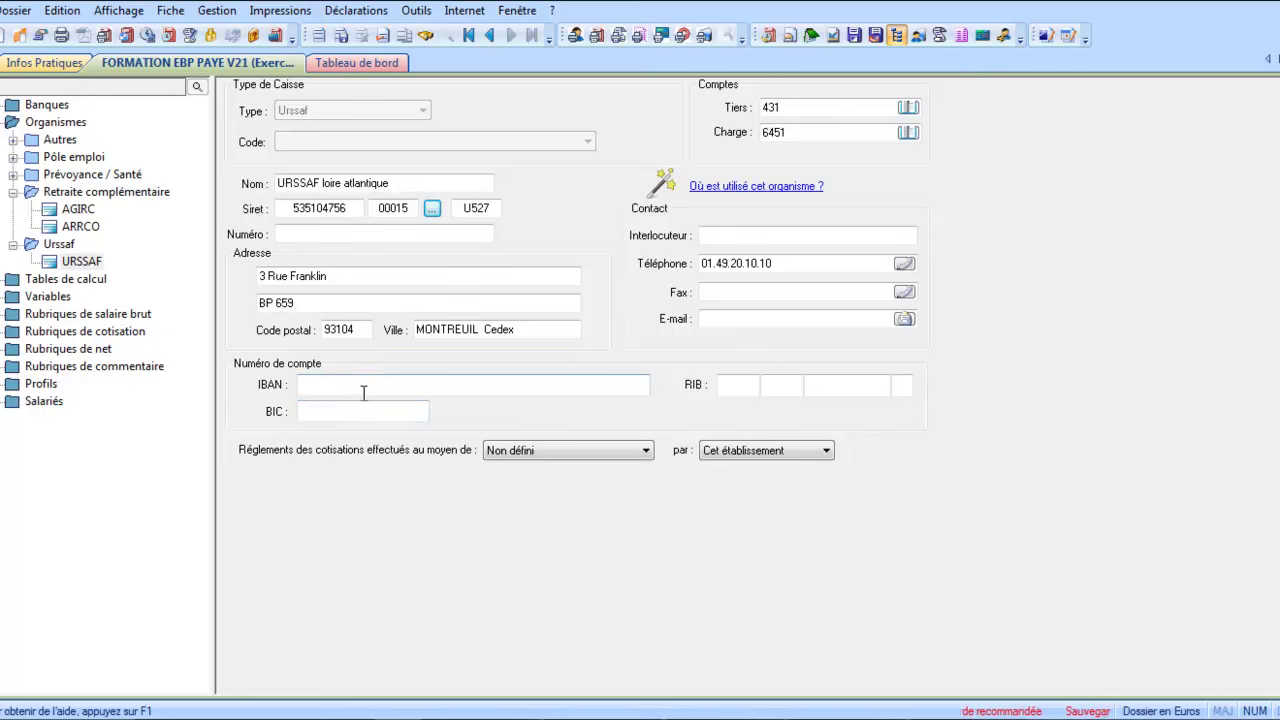
Set the URSSAF contribution payment method to Télé-règlement de type A and save the record
{"action": "left_click", "coordinate": [588, 450]}
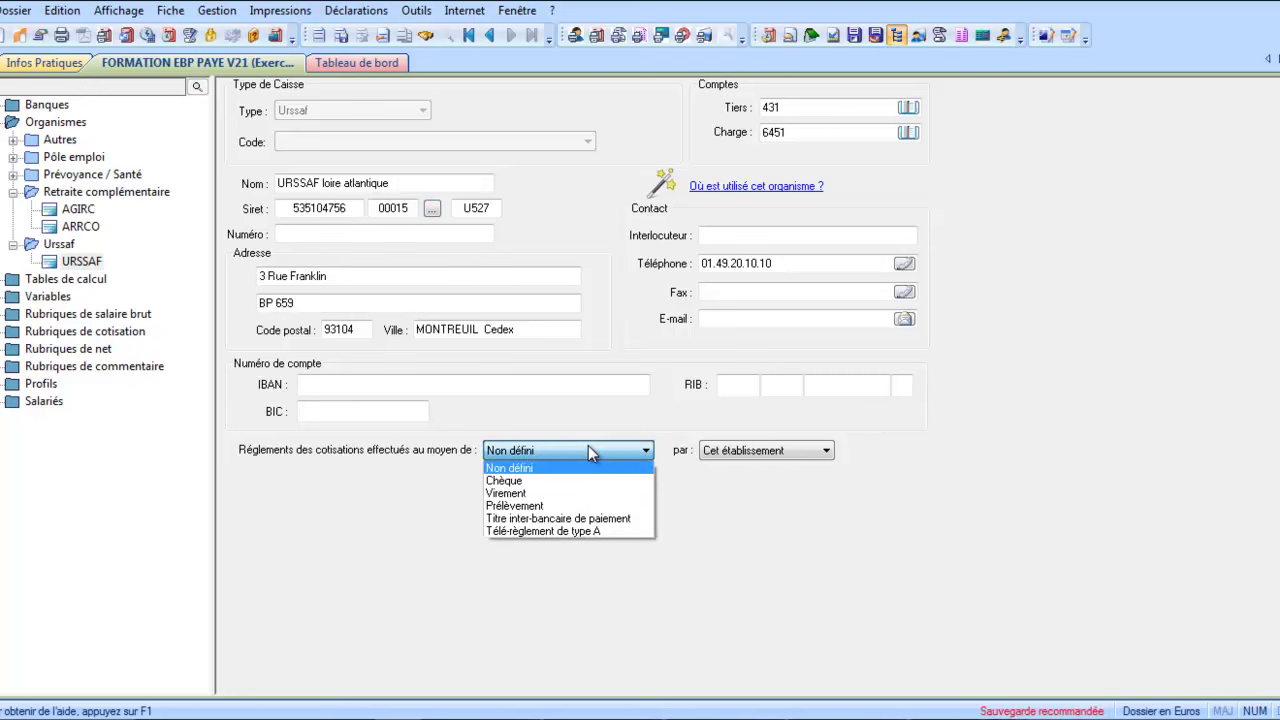
{"action": "left_click", "coordinate": [563, 531]}
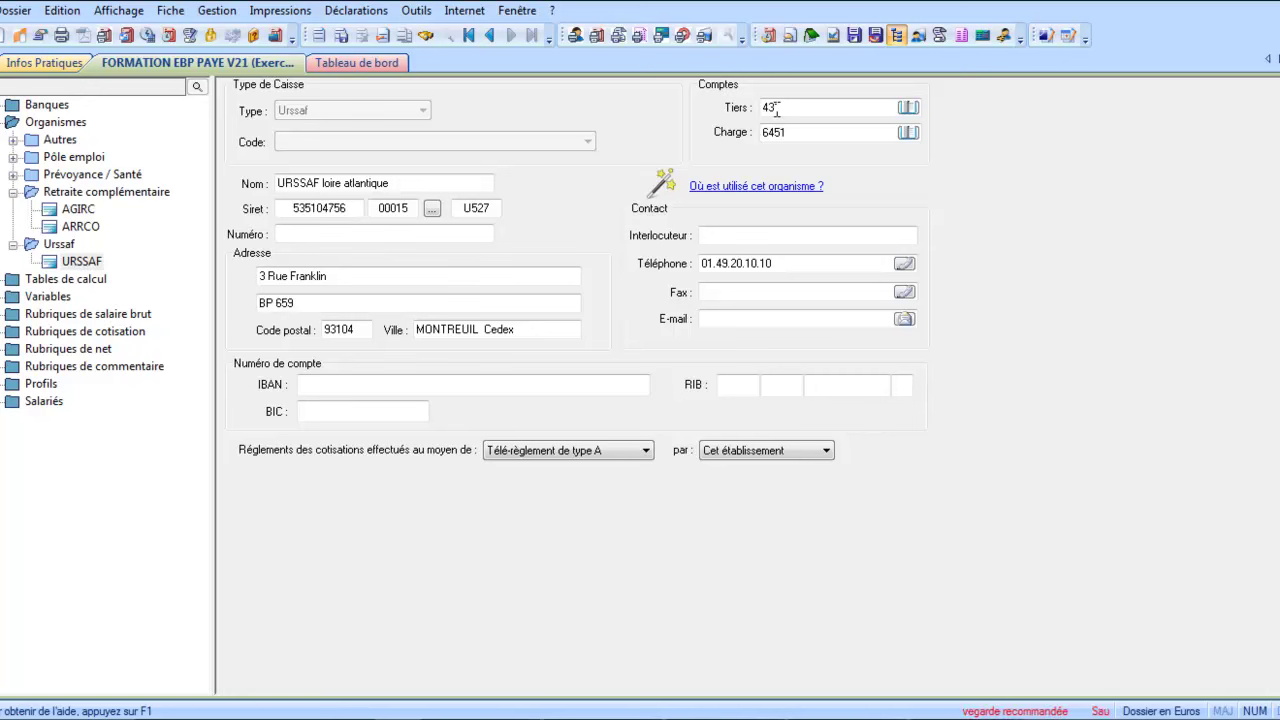
{"action": "type", "text": "1"}
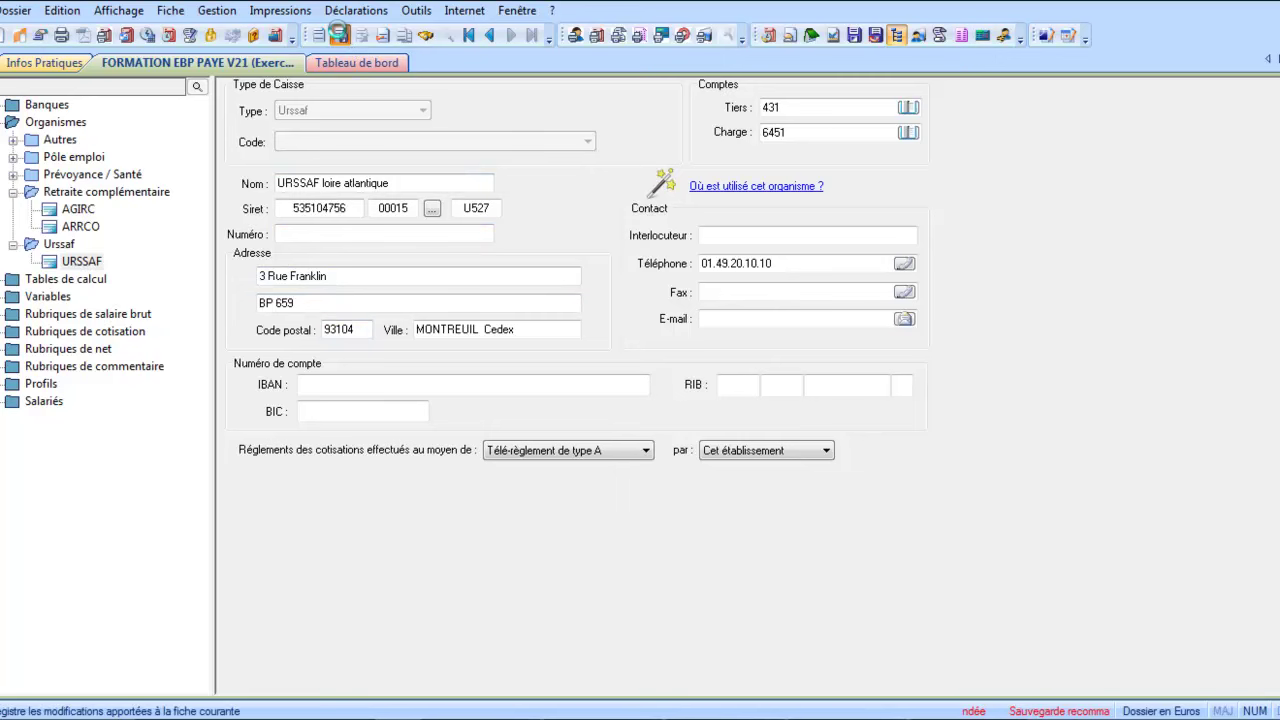
{"action": "left_click", "coordinate": [339, 35]}
In the ARRCO supplementary pension record, enter the name MALAKOFF NON CADRE and replace it with HUMANIS NON CADRE
{"action": "left_click", "coordinate": [80, 226]}
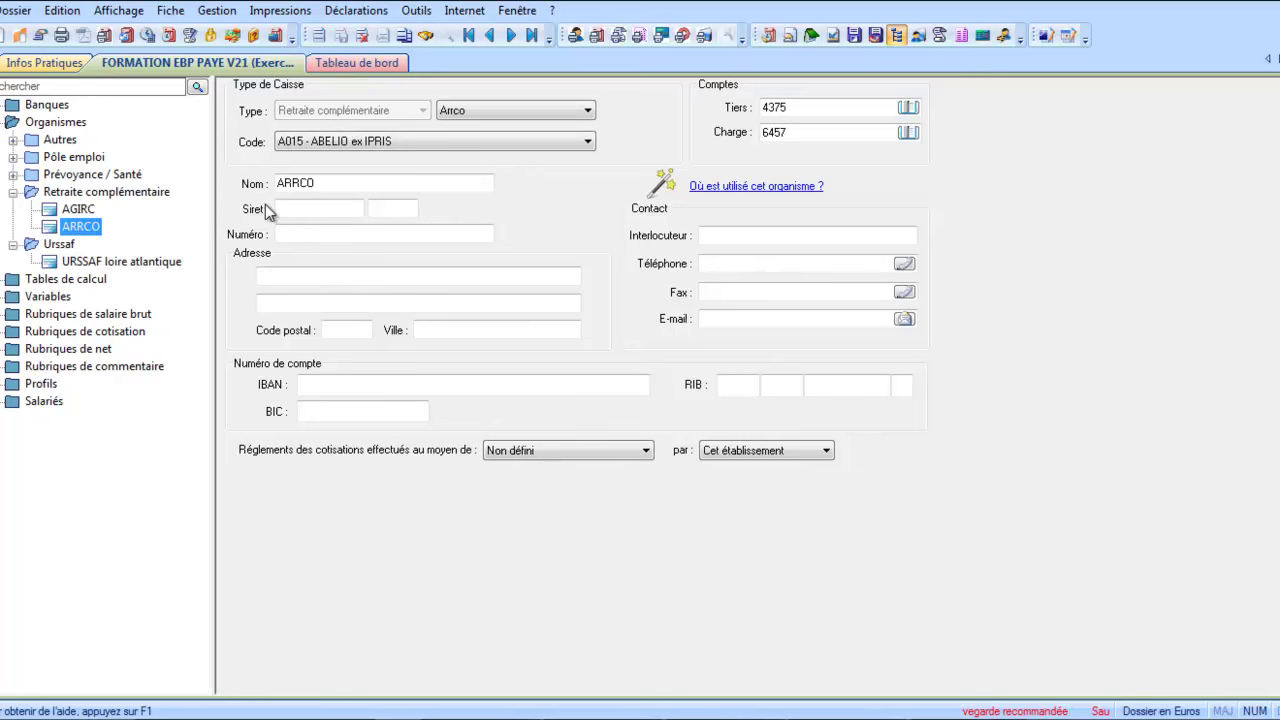
{"action": "left_click_drag", "start_coordinate": [343, 184], "coordinate": [279, 183]}
{"action": "type", "text": "MALAKOFF NON CADRE"}
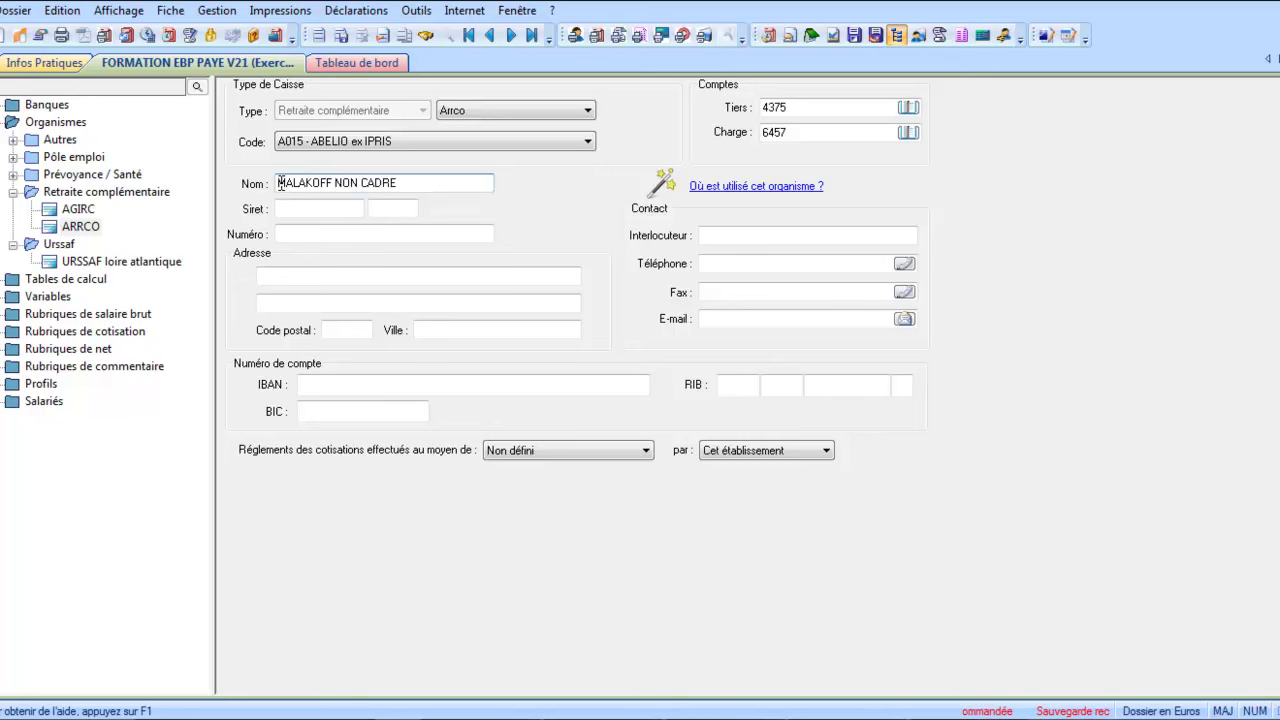
{"action": "left_click", "coordinate": [337, 141]}
{"action": "left_click", "coordinate": [337, 141]}
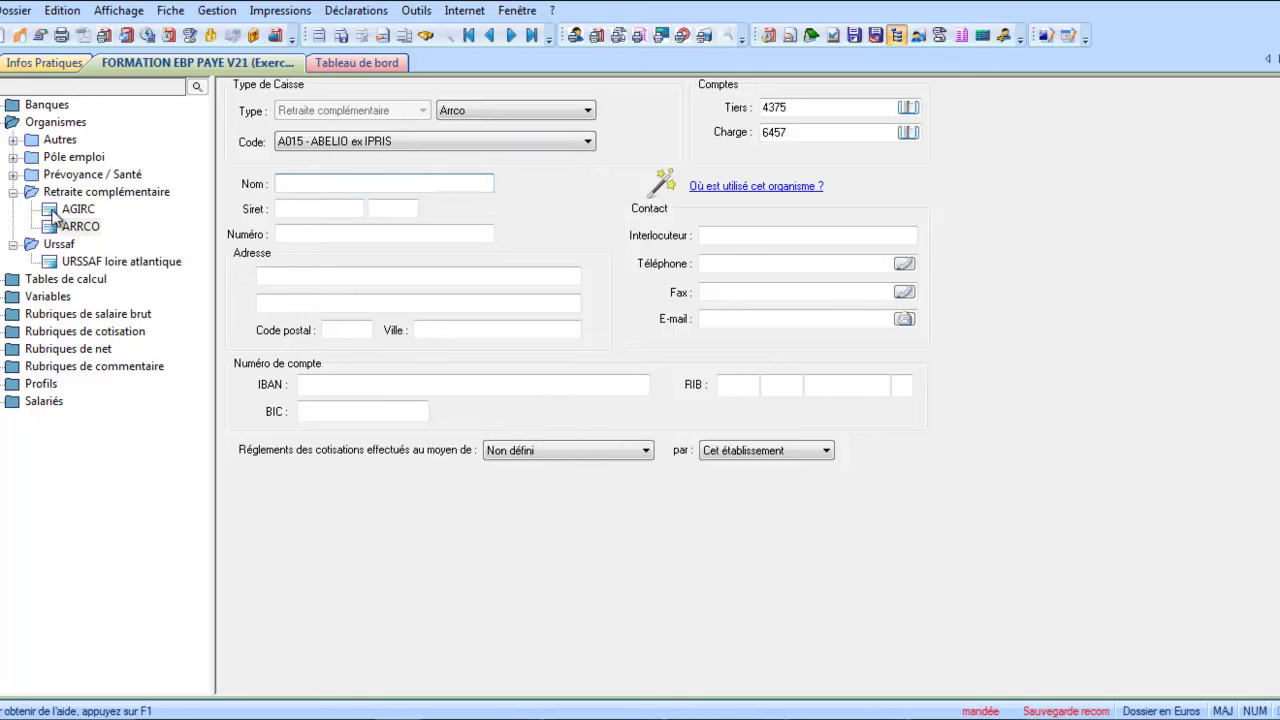
{"action": "type", "text": "HMANIS NO"}
Assign the code G081 - Humanis Retraite to the HUMANIS NON CADRE organisation
{"action": "left_click", "coordinate": [348, 141]}
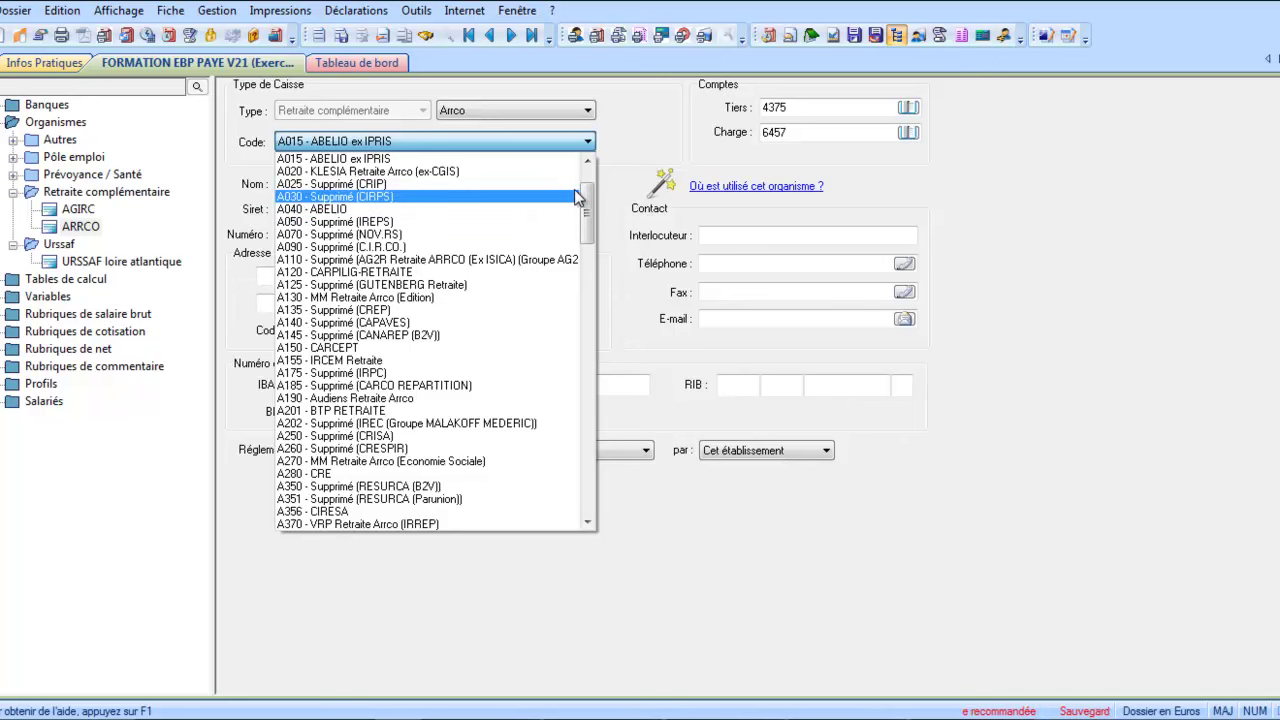
{"action": "left_click_drag", "start_coordinate": [578, 193], "coordinate": [585, 374]}
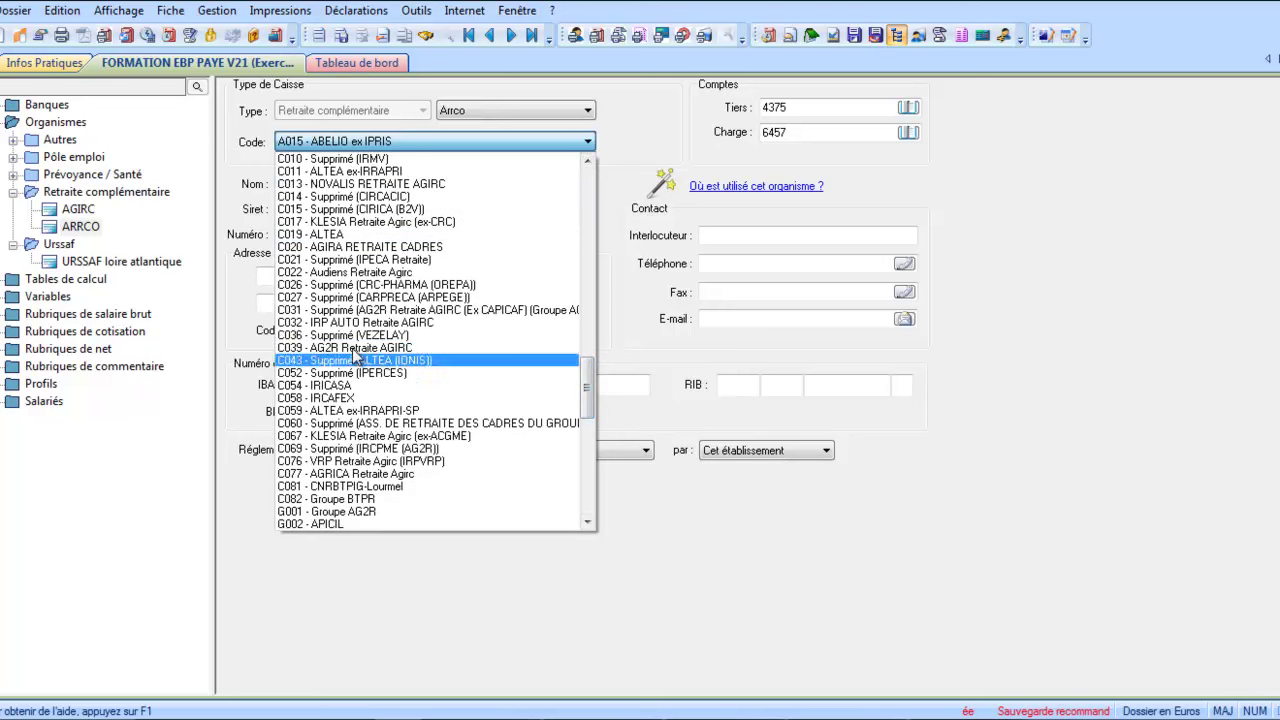
{"action": "left_click_drag", "start_coordinate": [587, 378], "coordinate": [587, 474]}
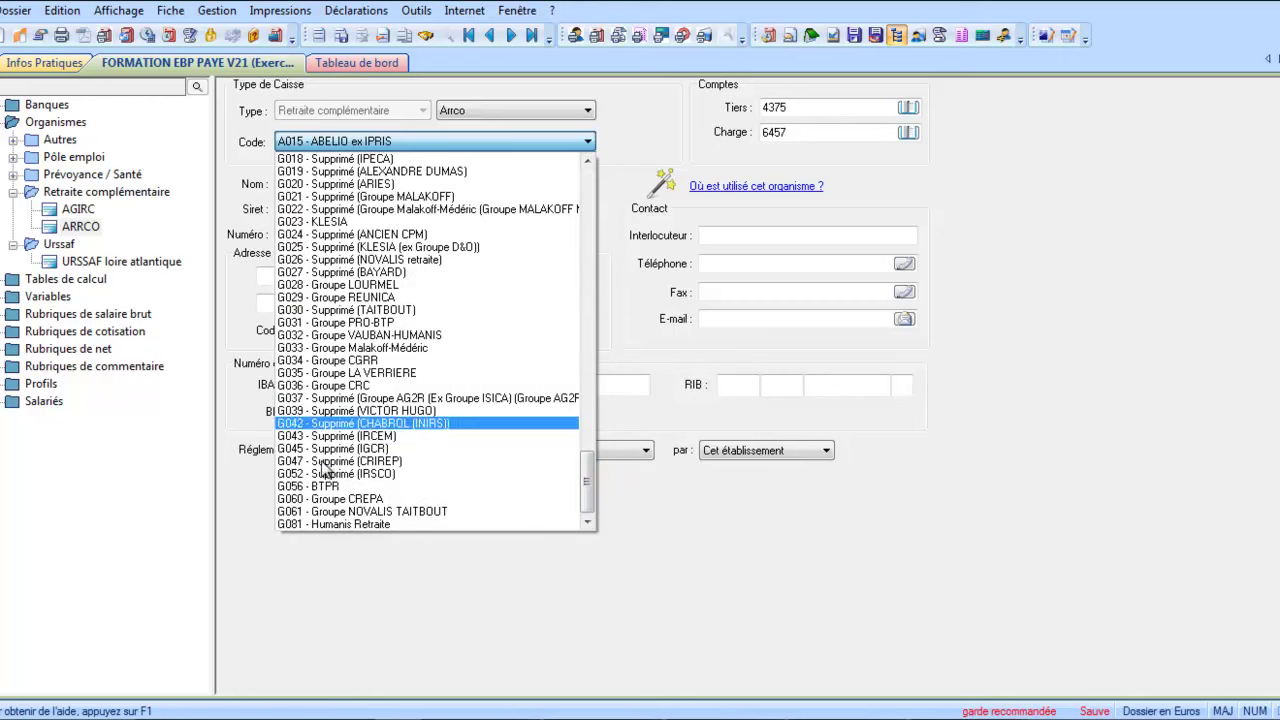
{"action": "left_click", "coordinate": [322, 523]}
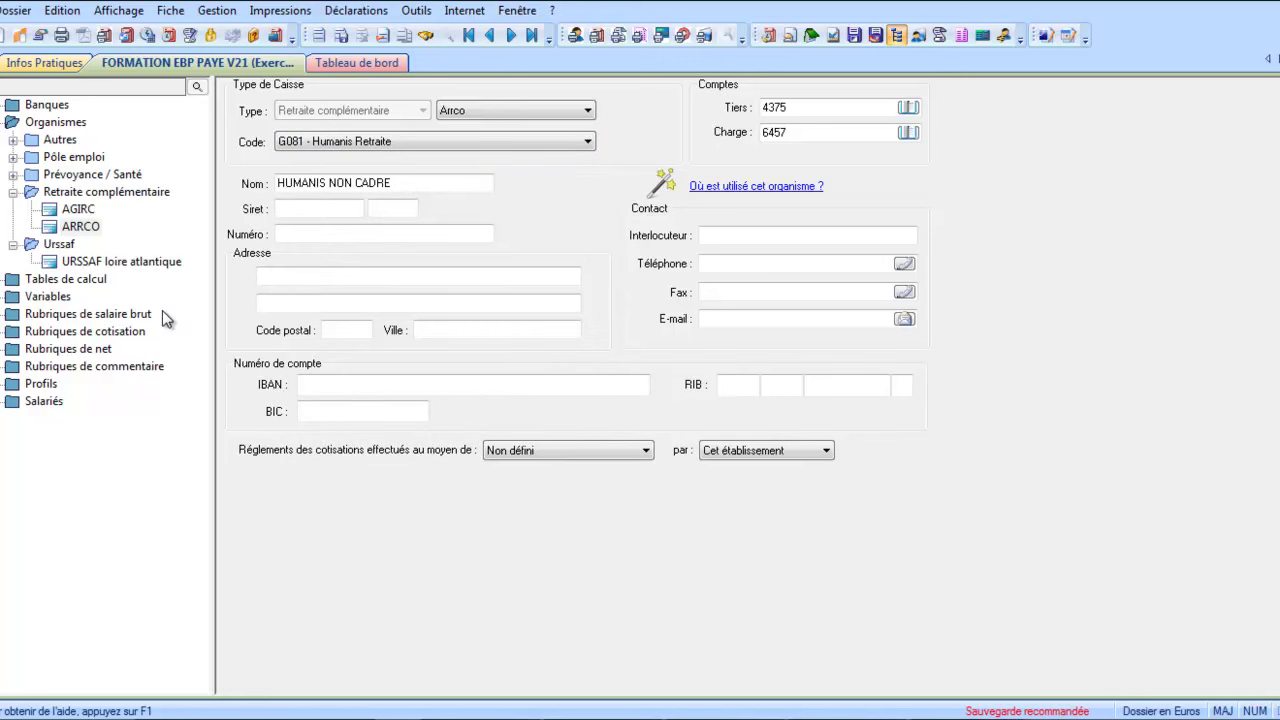
Set the HUMANIS NON CADRE contribution payment method to Télé-règlement de type A and save the record
{"action": "left_click", "coordinate": [786, 113]}
{"action": "left_click", "coordinate": [561, 454]}
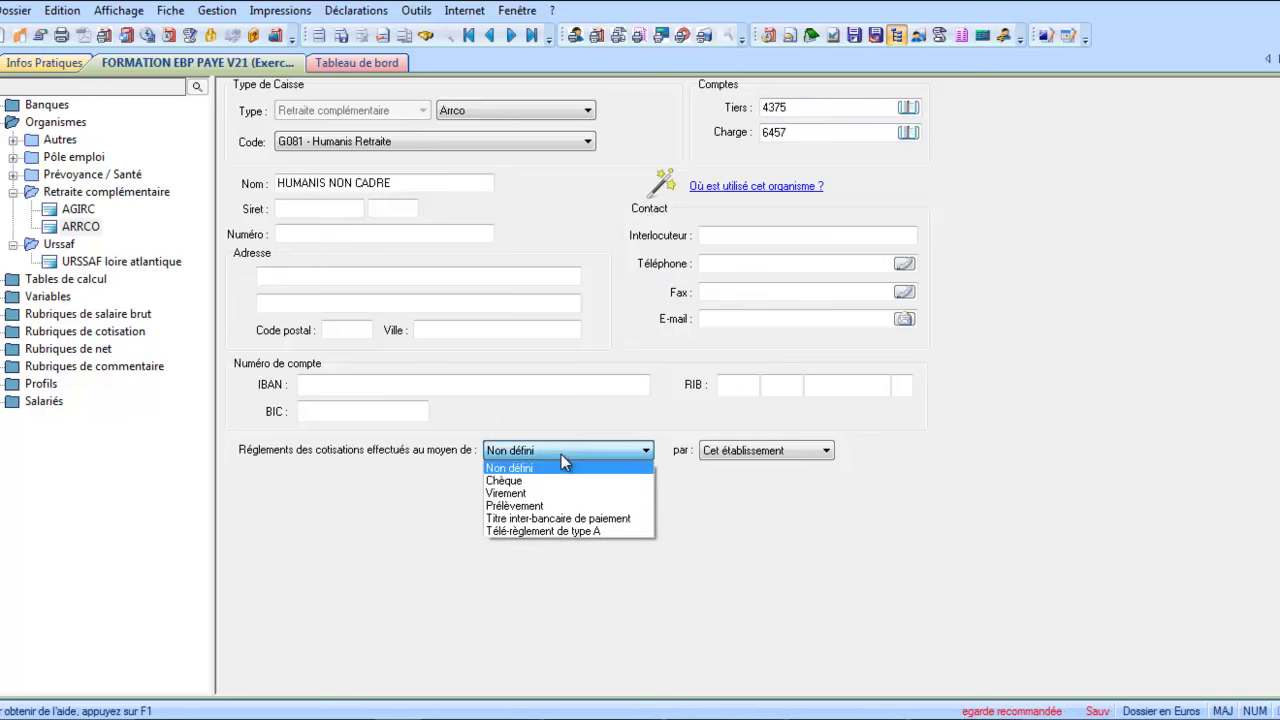
{"action": "left_click", "coordinate": [554, 531]}
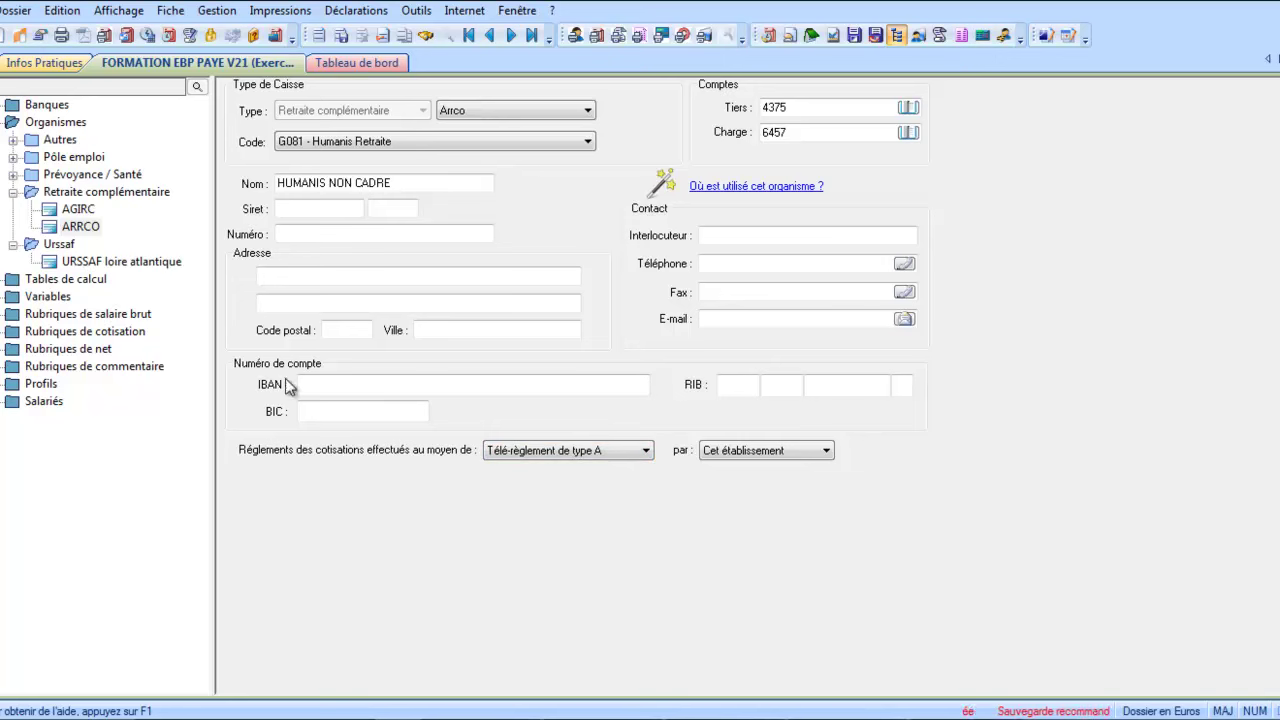
{"action": "left_click", "coordinate": [314, 382]}
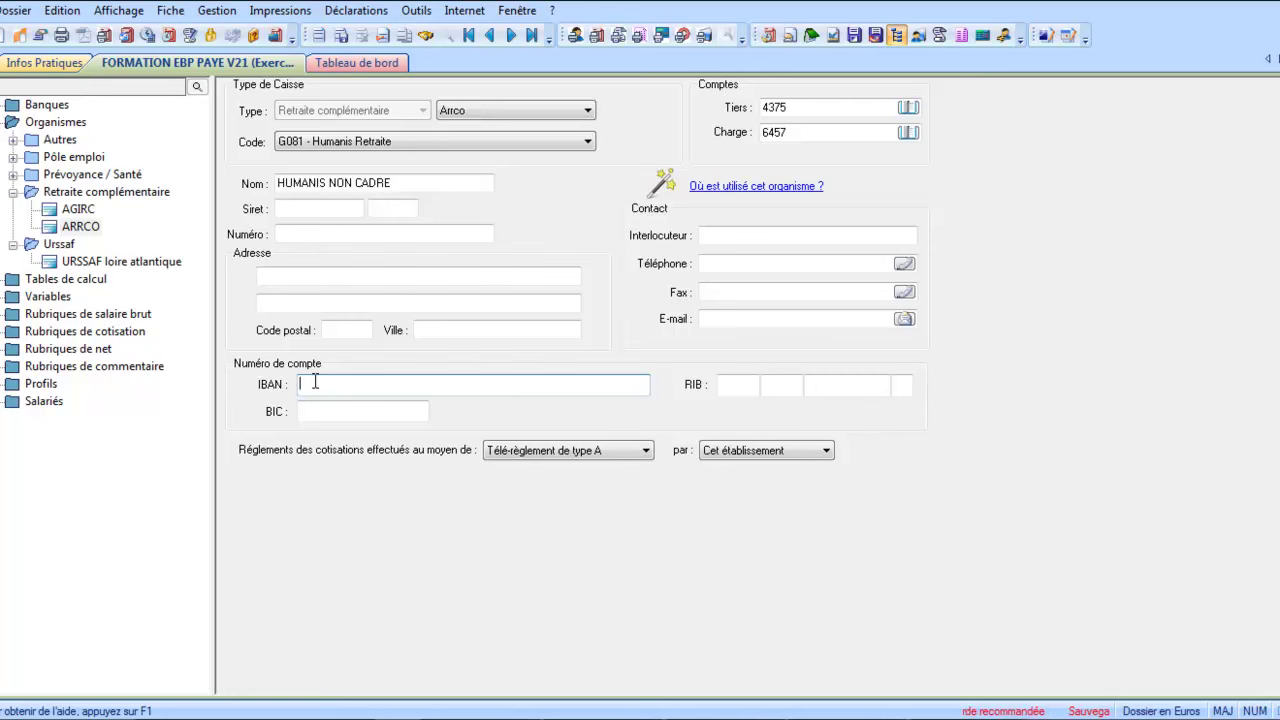
{"action": "left_click", "coordinate": [340, 35]}
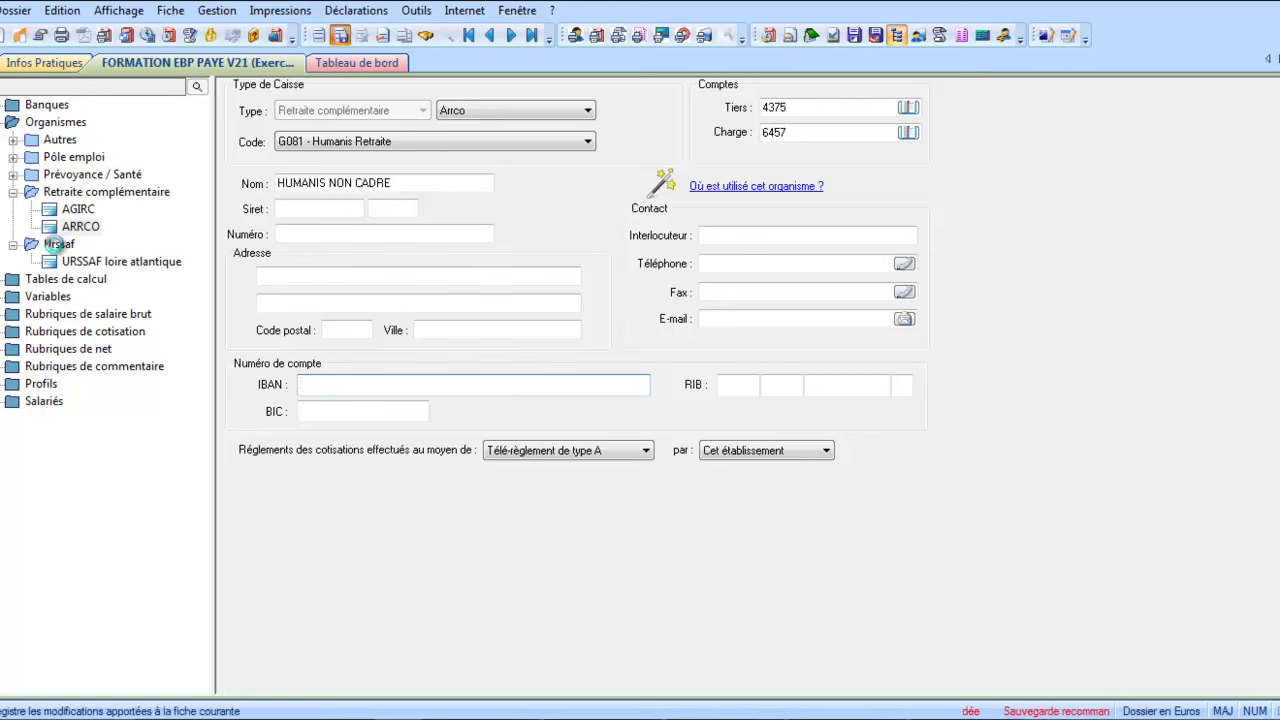
Open the AGIRC supplementary pension record and rename it HMANIS CADRE
{"action": "left_click", "coordinate": [83, 208]}
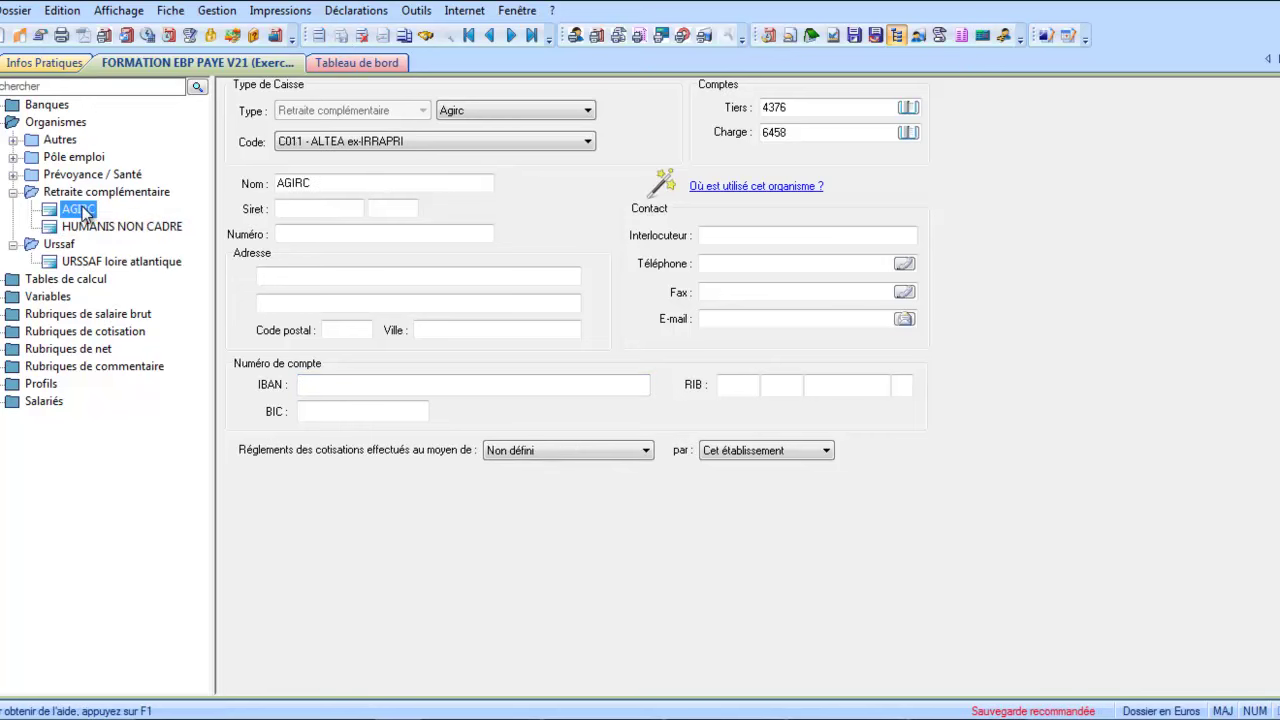
{"action": "double_click", "coordinate": [340, 184]}
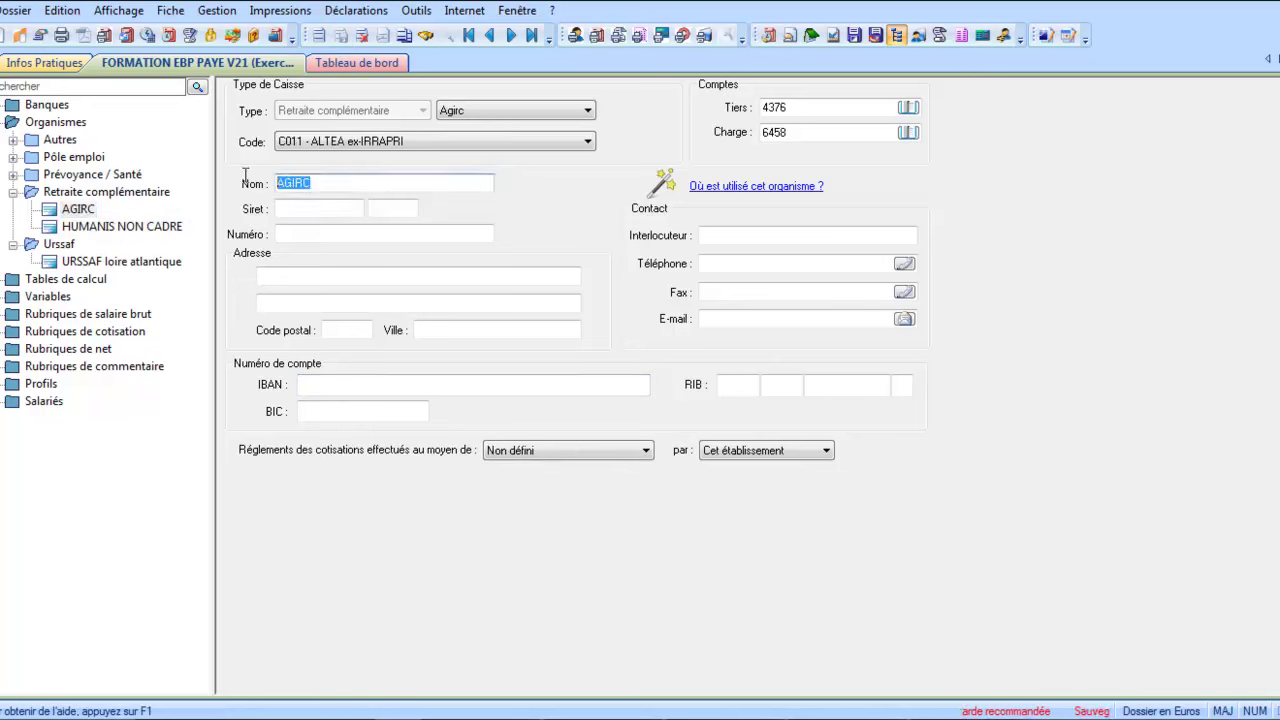
{"action": "type", "text": "HMAN"}
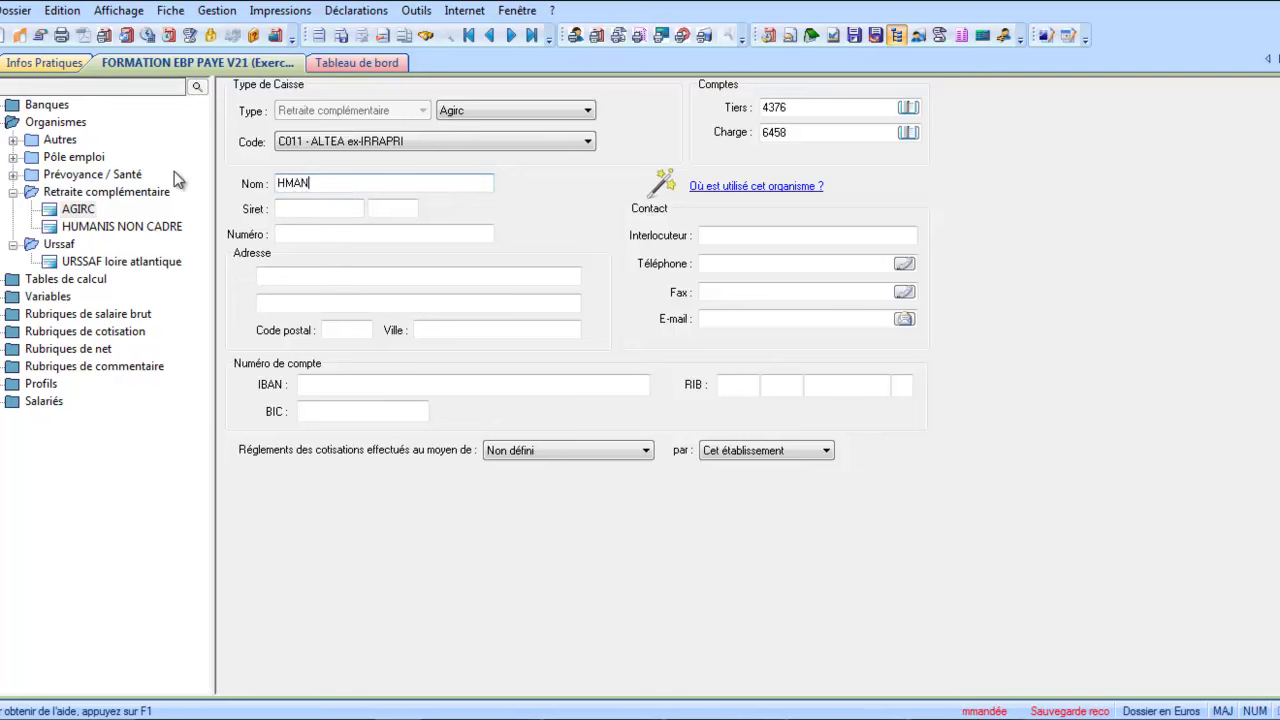
{"action": "type", "text": "IS CADRE"}
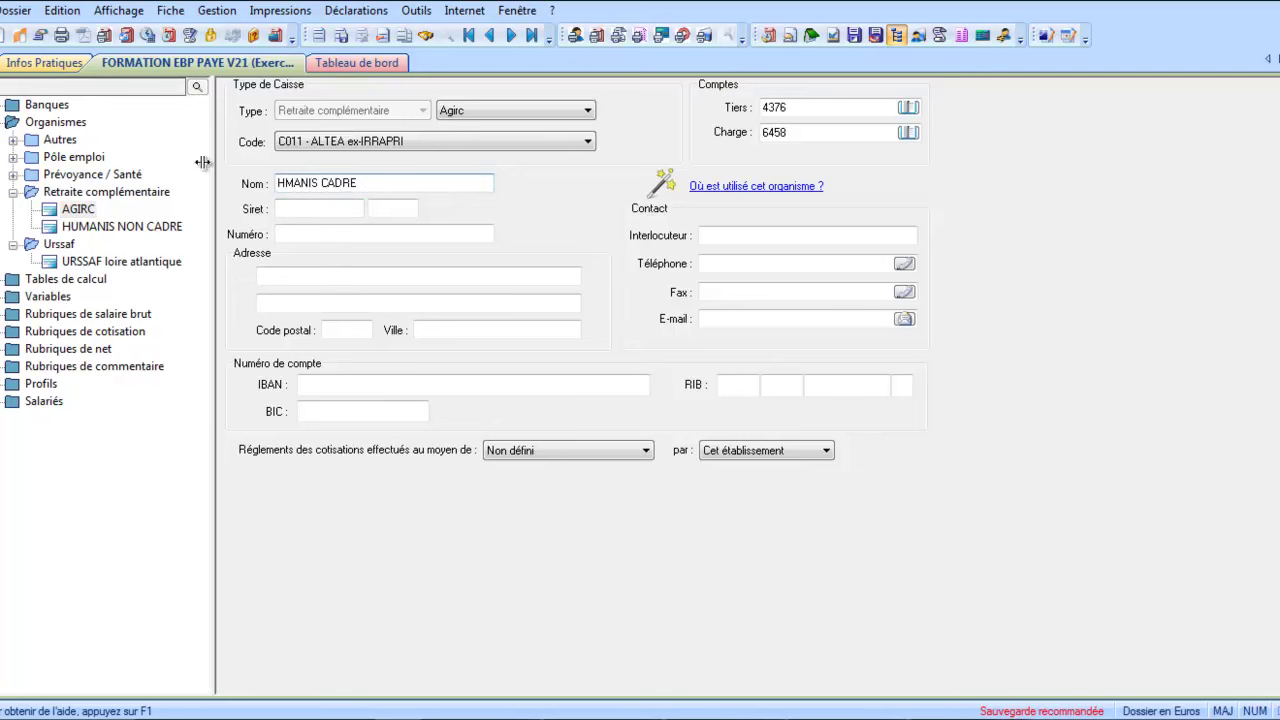
Assign the code G081 - Humanis Retraite to the AGIRC pension organisation
{"action": "left_click", "coordinate": [312, 148]}
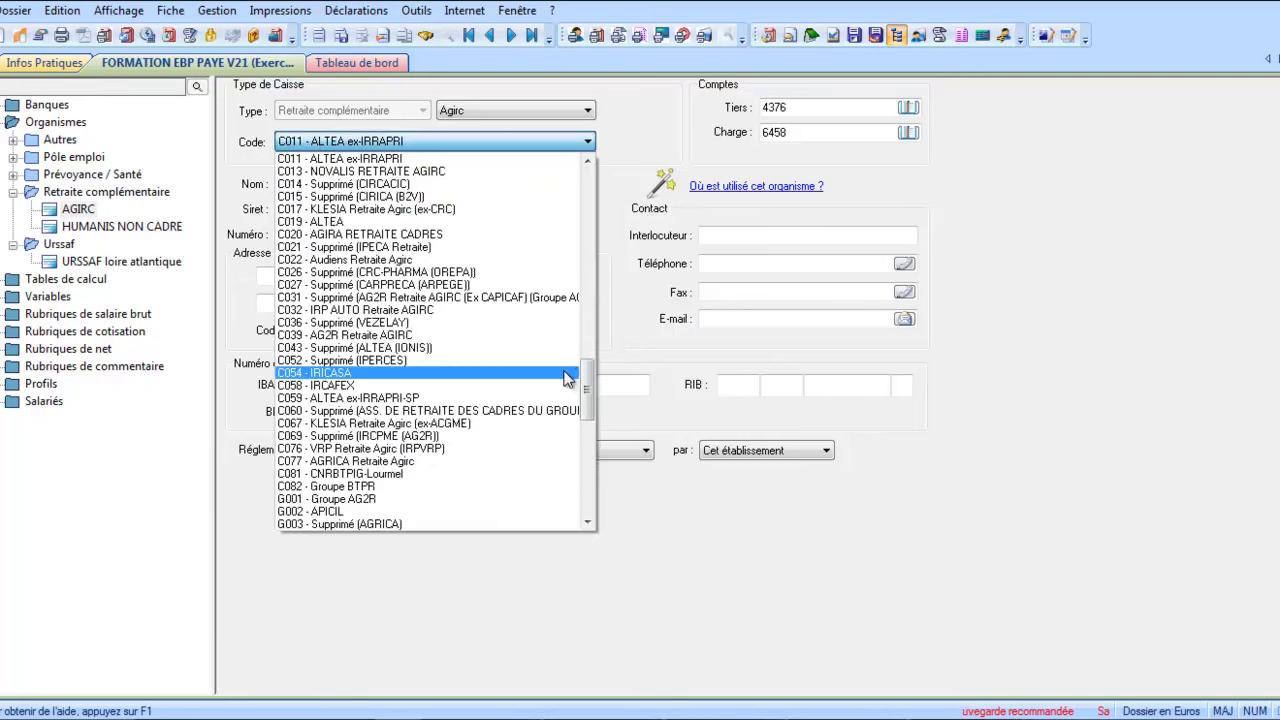
{"action": "left_click_drag", "start_coordinate": [588, 372], "coordinate": [590, 470]}
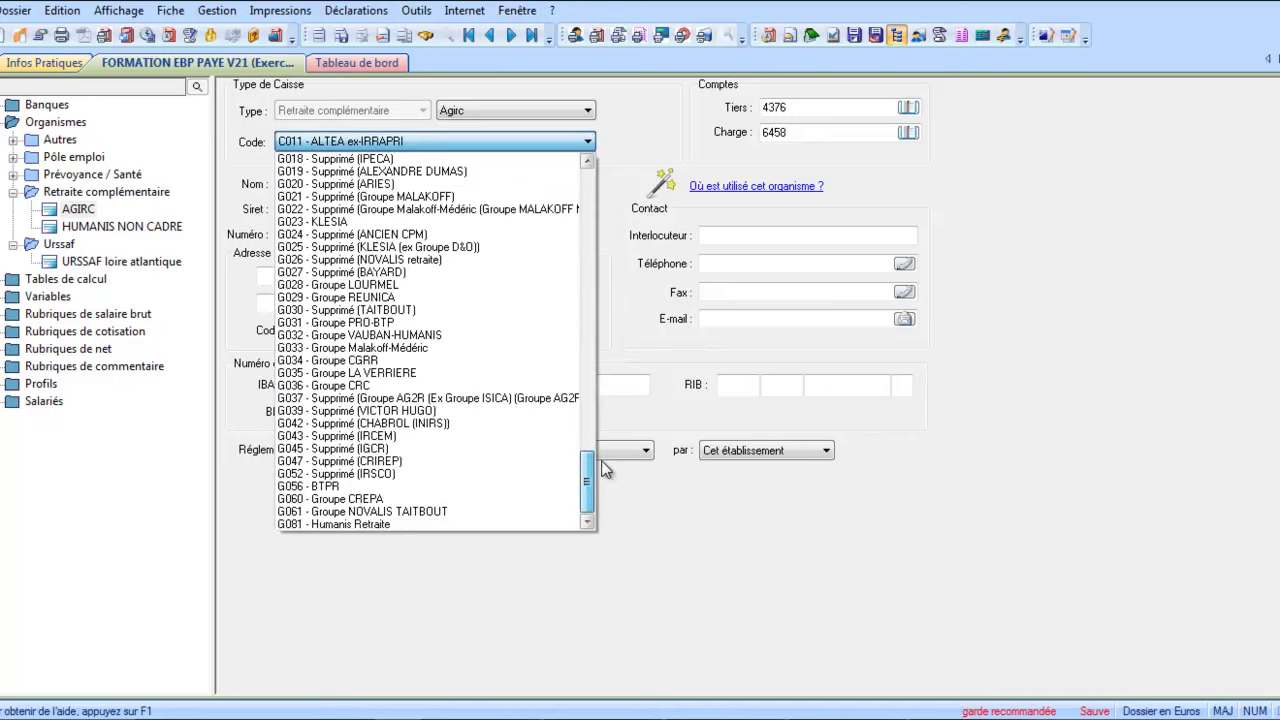
{"action": "left_click", "coordinate": [452, 523]}
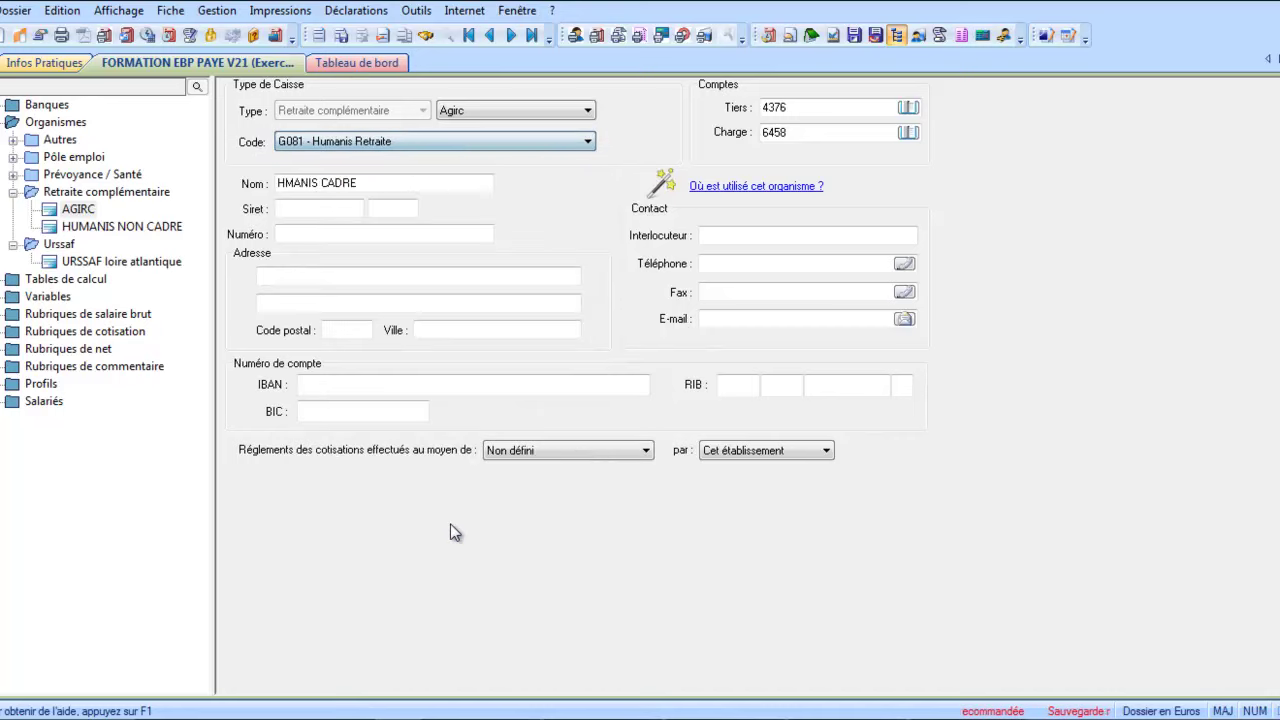
Set the AGIRC organisation's contribution payment method to Télé-règlement de type A and save the record
{"action": "left_click", "coordinate": [530, 456]}
{"action": "left_click", "coordinate": [530, 531]}
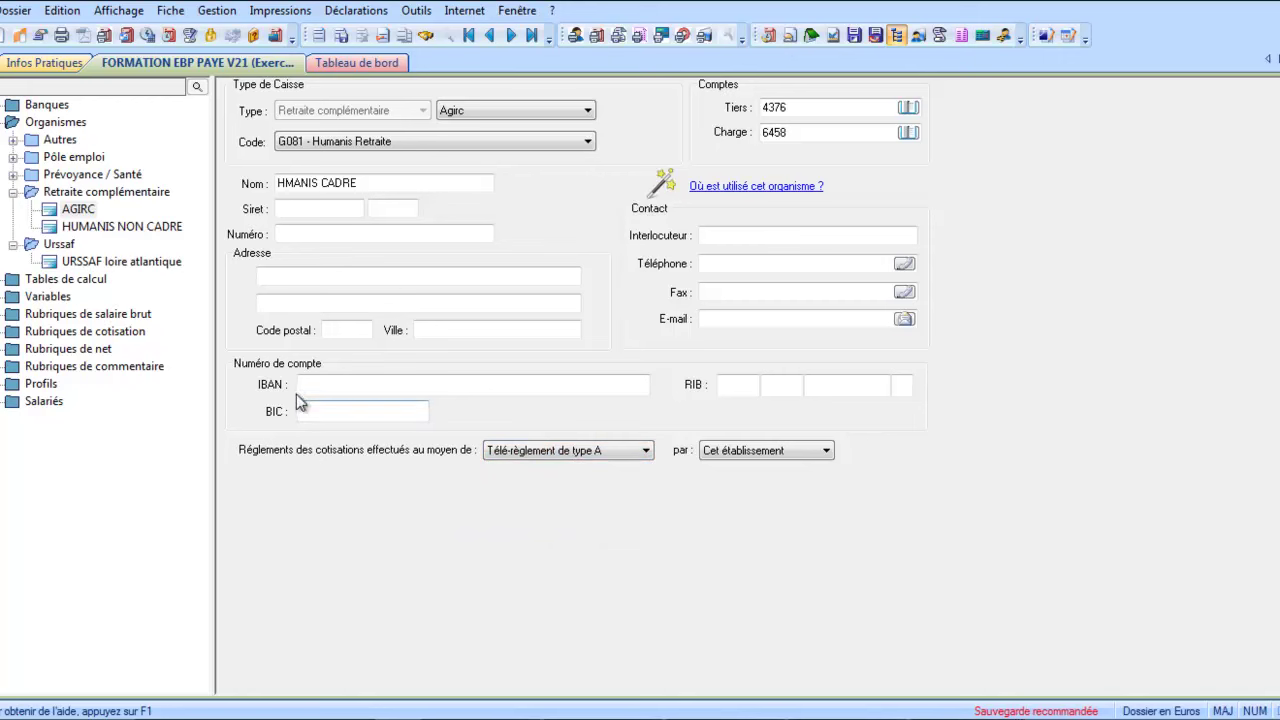
{"action": "left_click", "coordinate": [341, 36]}
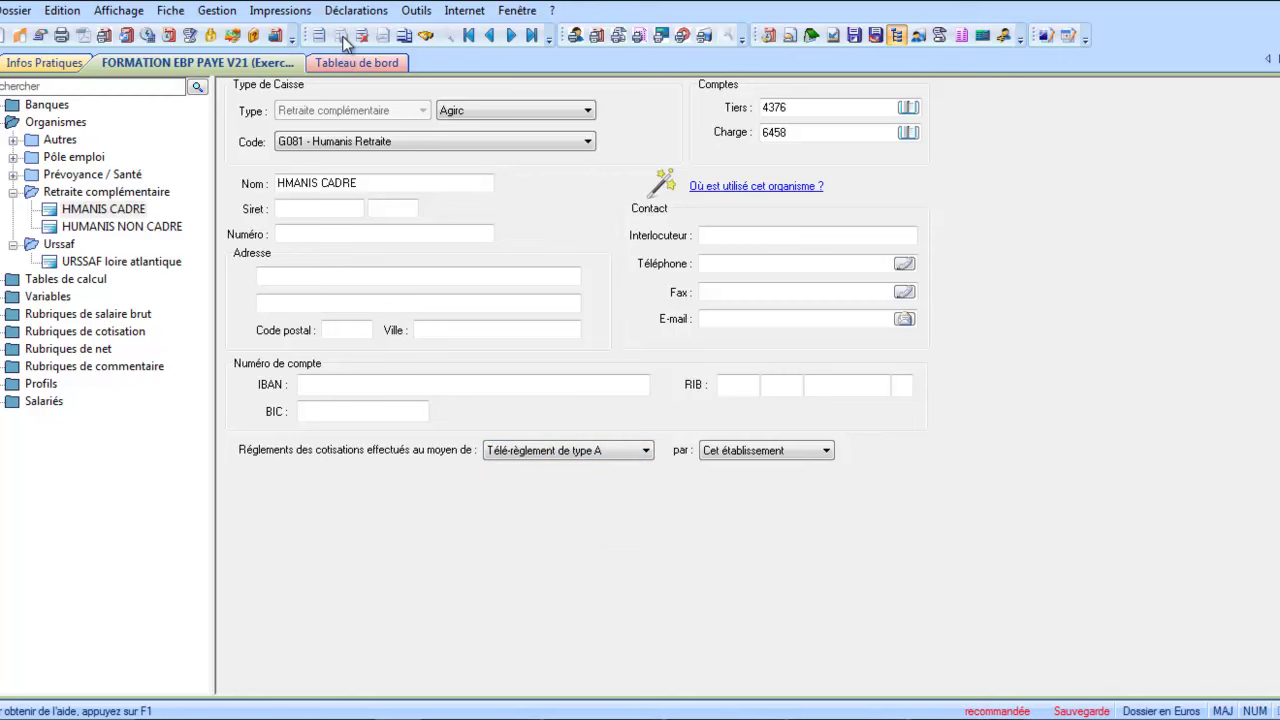
Open the CAISPREV record under Prévoyance / Santé and change its name to AG2R
{"action": "left_click", "coordinate": [13, 175]}
{"action": "left_click", "coordinate": [77, 192]}
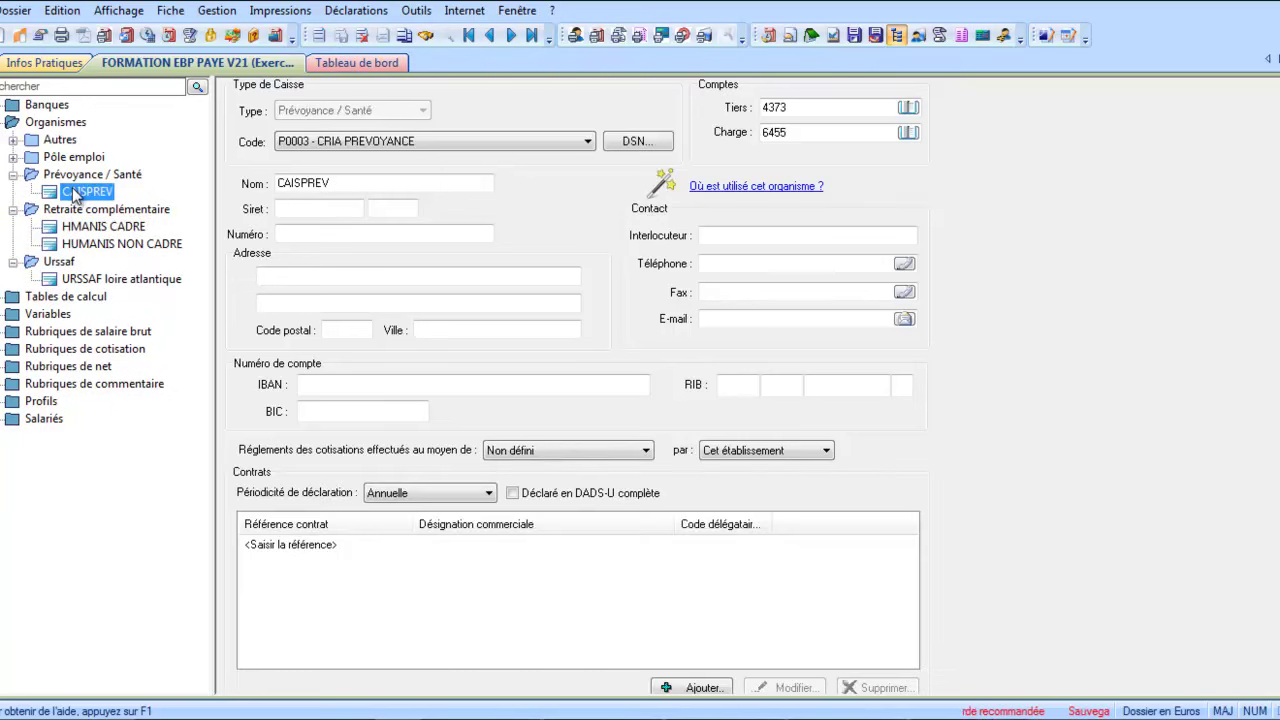
{"action": "left_click_drag", "start_coordinate": [340, 183], "coordinate": [205, 178]}
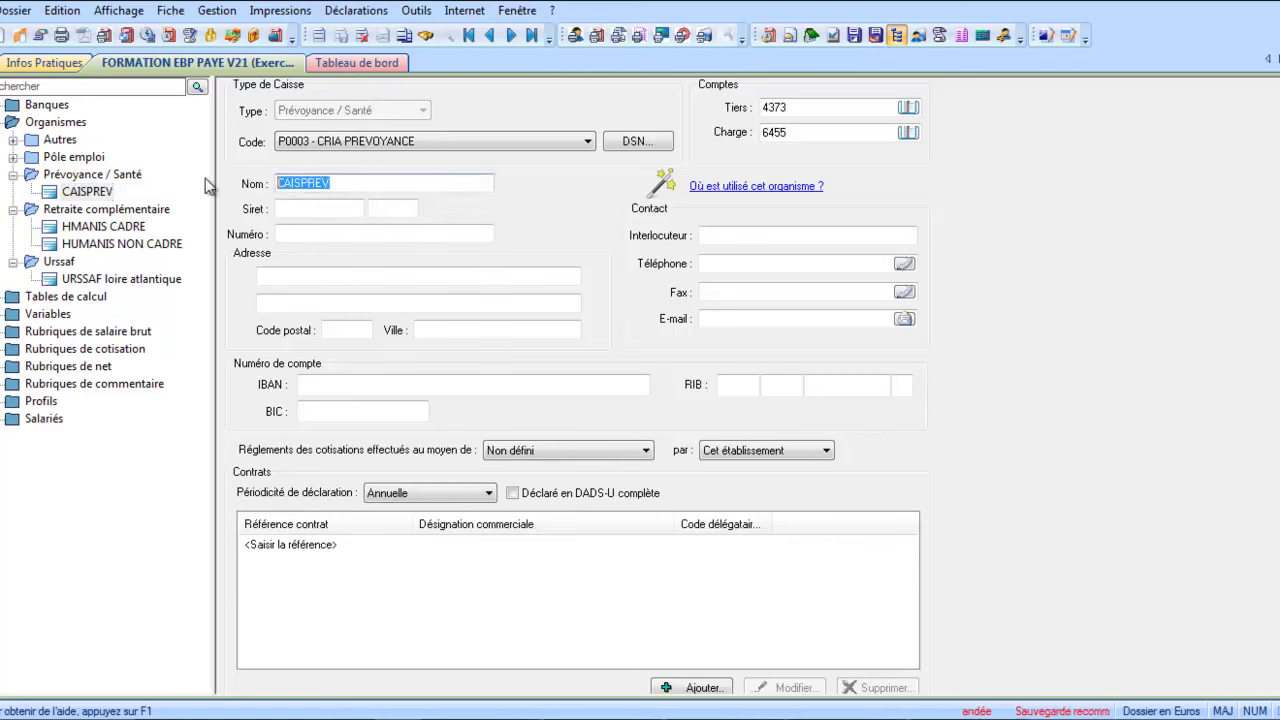
{"action": "type", "text": "AG"}
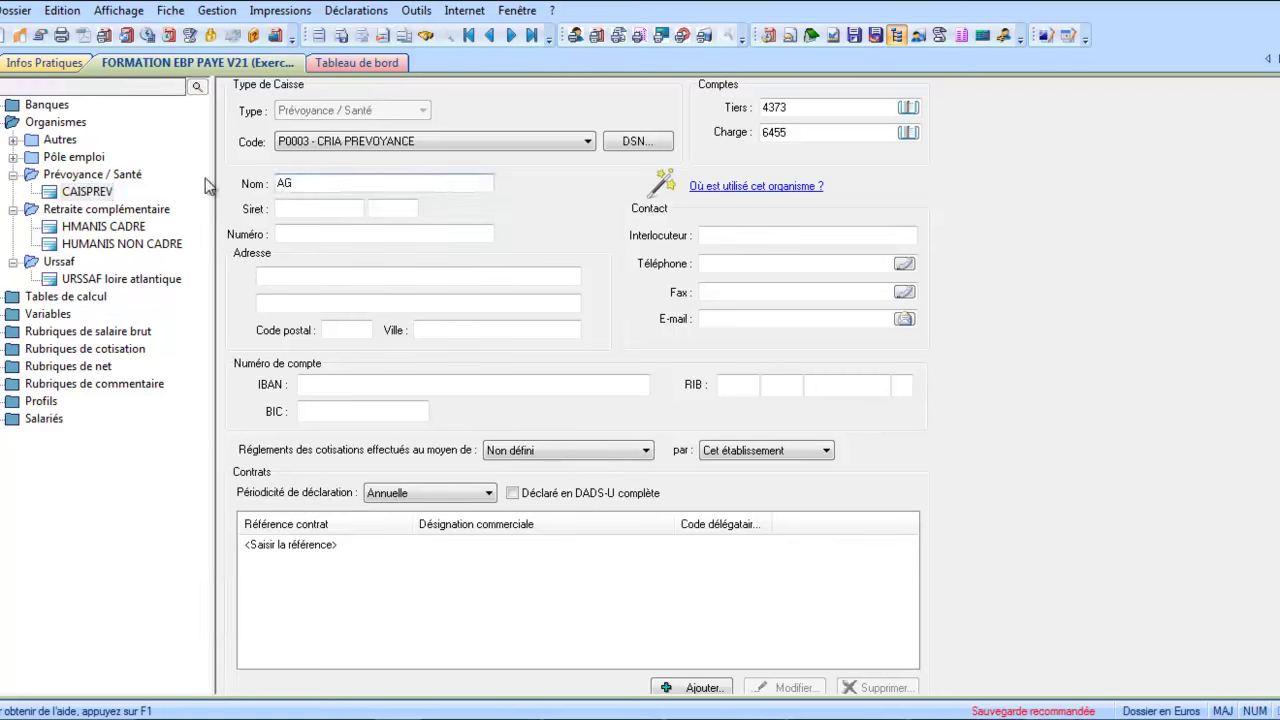
{"action": "type", "text": "2R"}
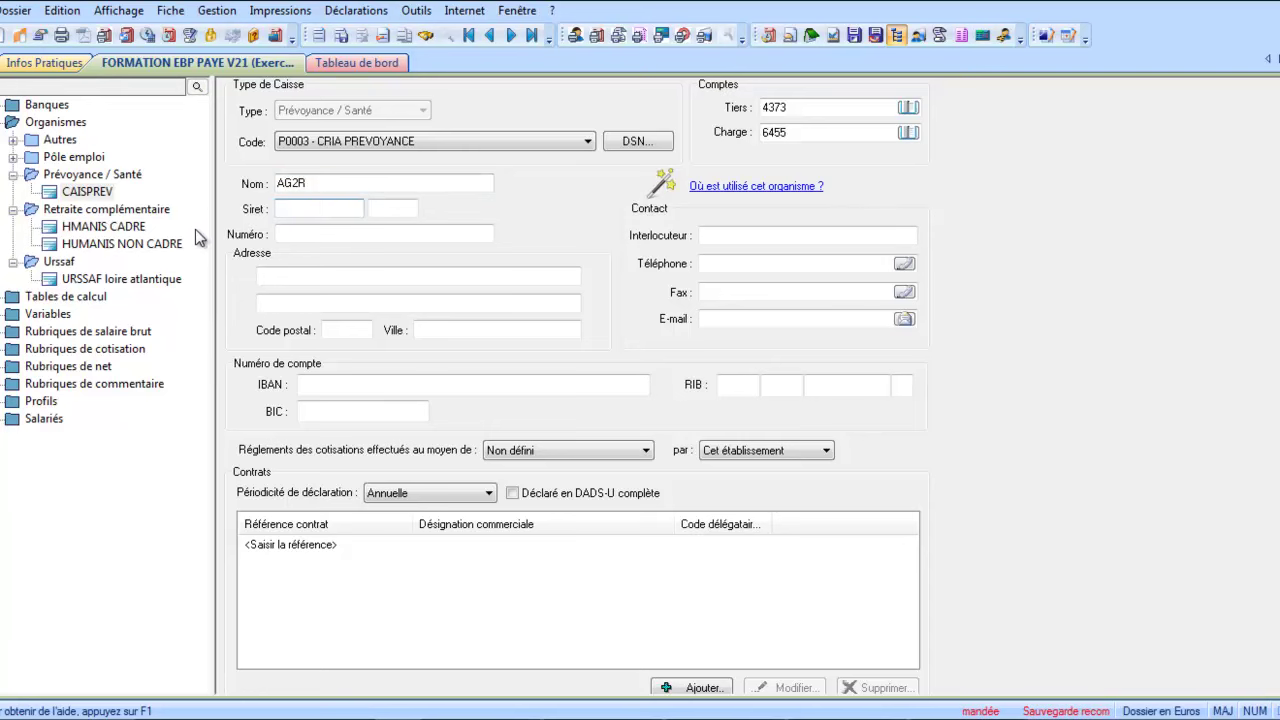
Assign the code P0942 - AG2R PREVOYANCE to the AG2R prévoyance organisation
{"action": "left_click", "coordinate": [478, 141]}
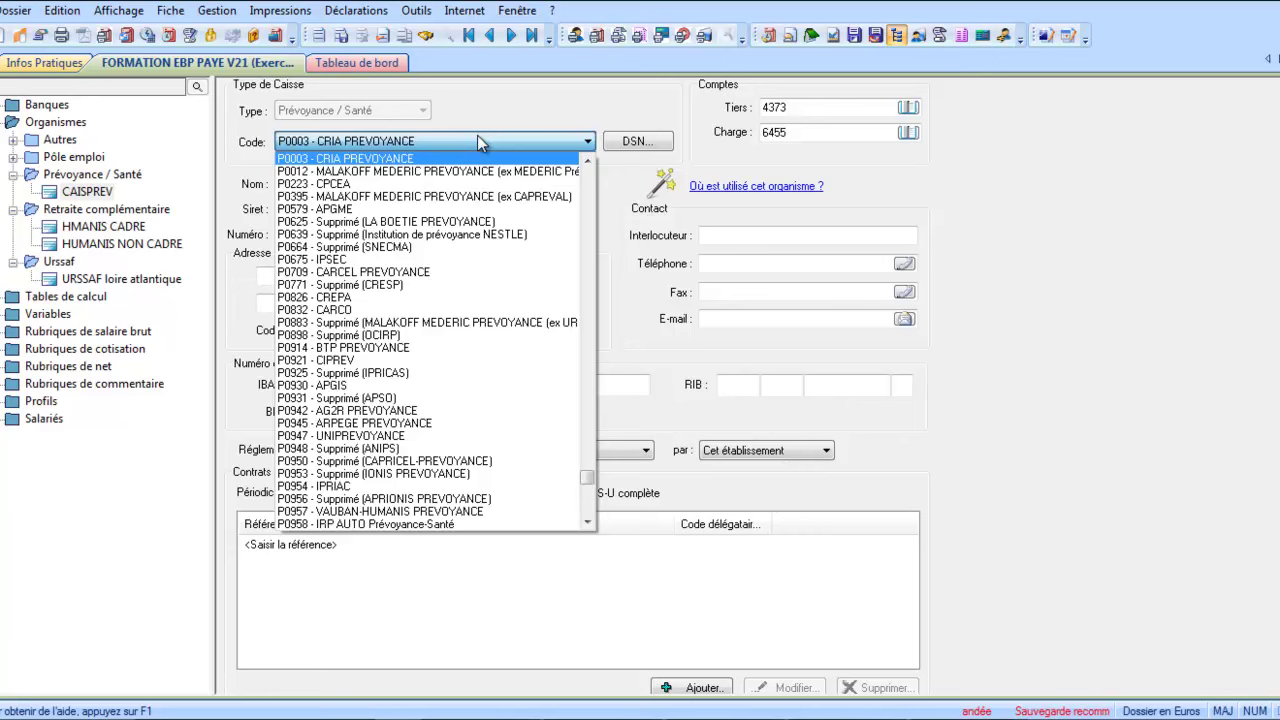
{"action": "left_click", "coordinate": [333, 410]}
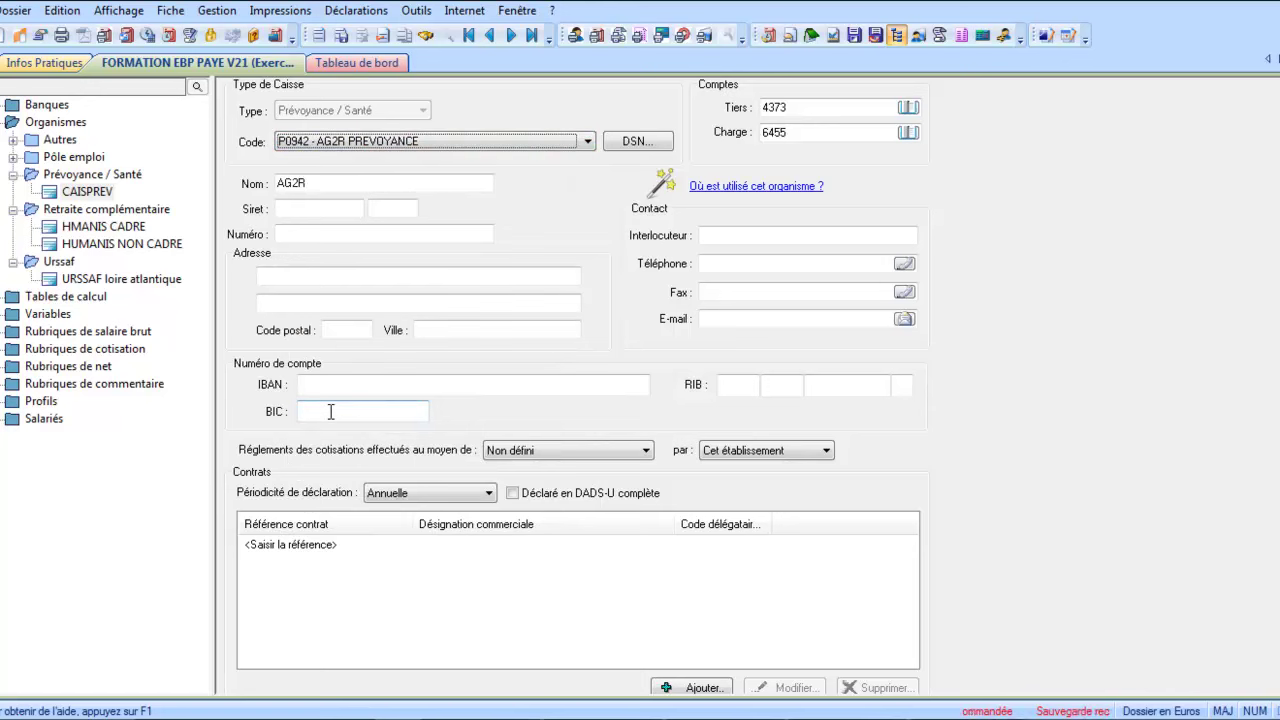
{"action": "left_click", "coordinate": [340, 384]}
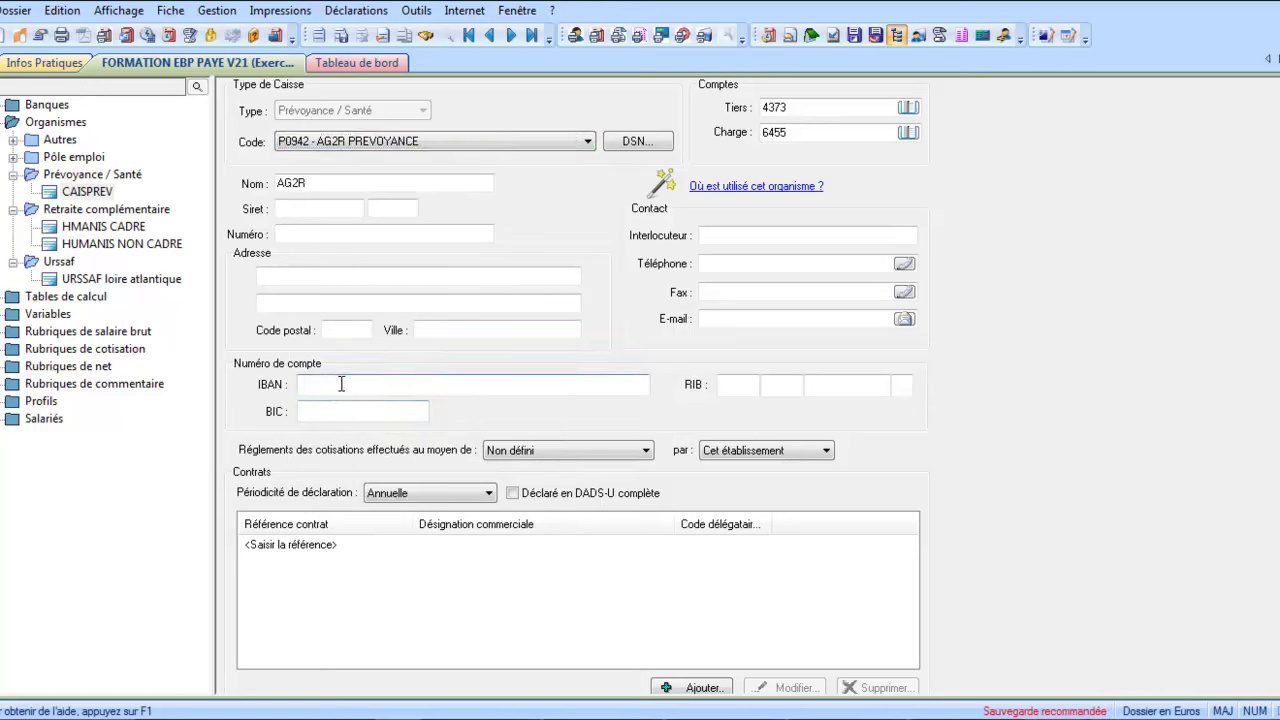
Set AG2R's contribution payment method to Télé-règlement de type A and mark its contracts as declared in DADS-U complète
{"action": "left_click", "coordinate": [531, 452]}
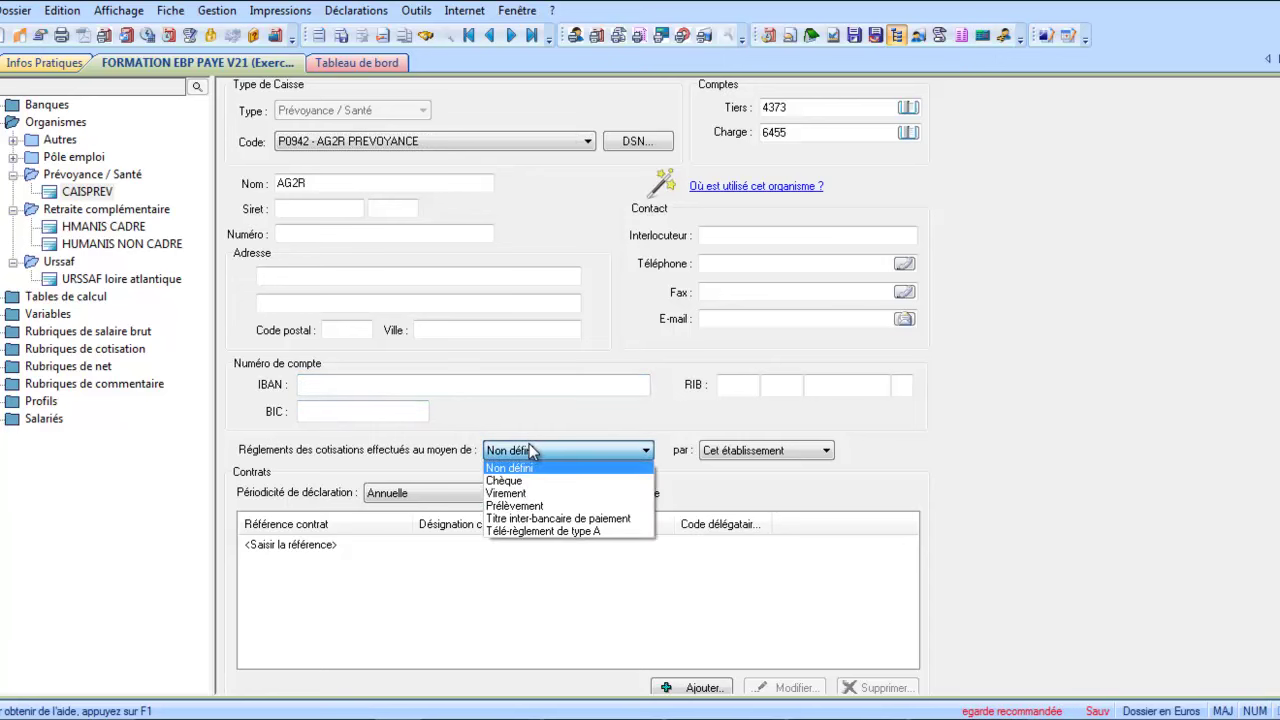
{"action": "left_click", "coordinate": [530, 531]}
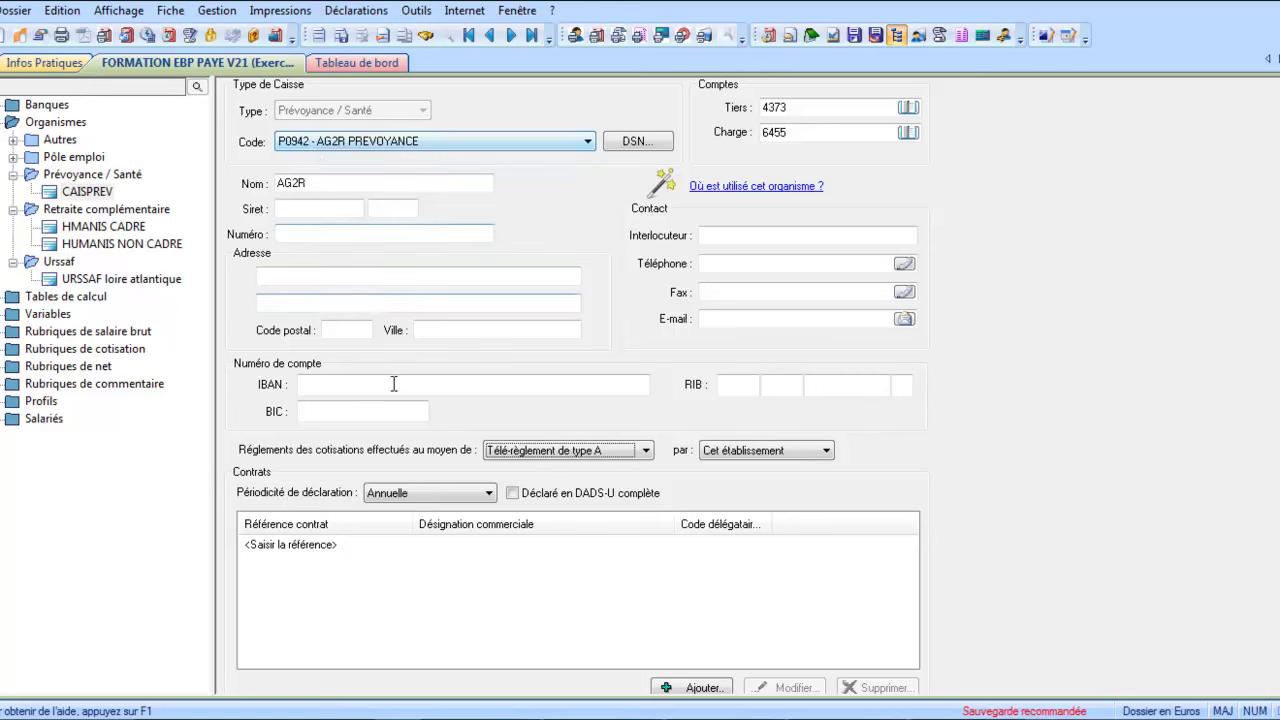
{"action": "left_click", "coordinate": [513, 493]}
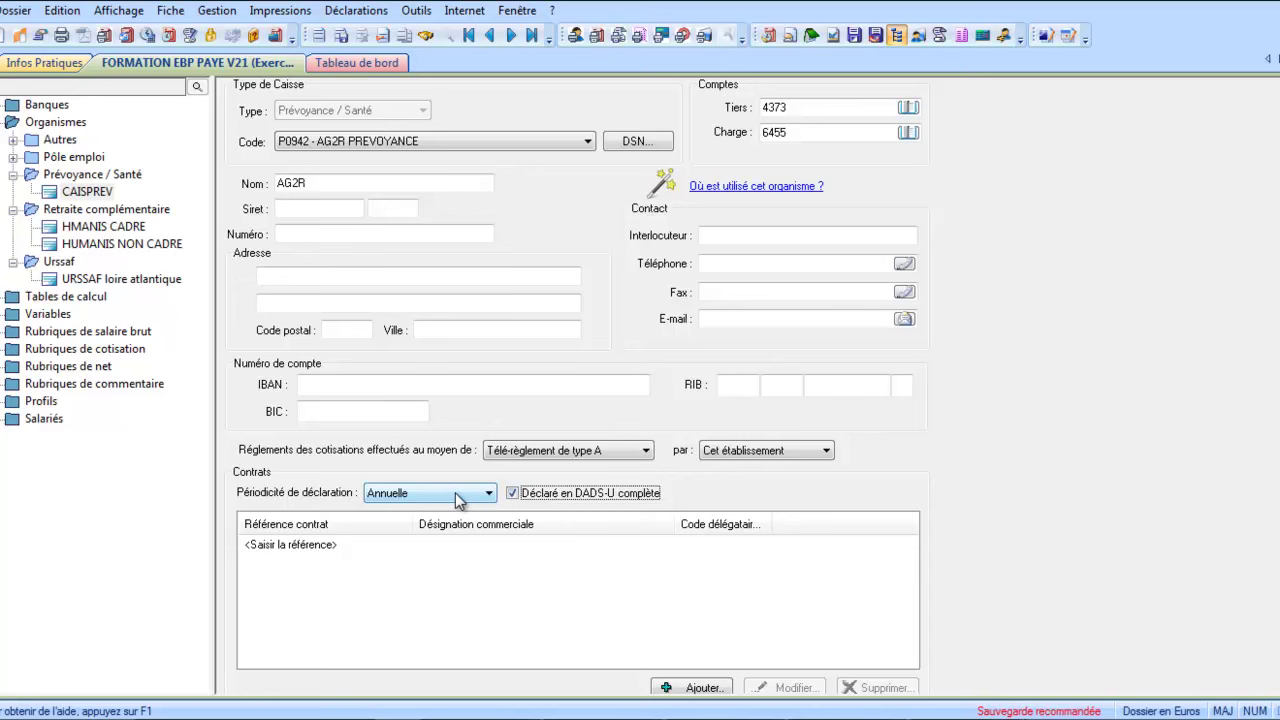
{"action": "left_click", "coordinate": [490, 562]}
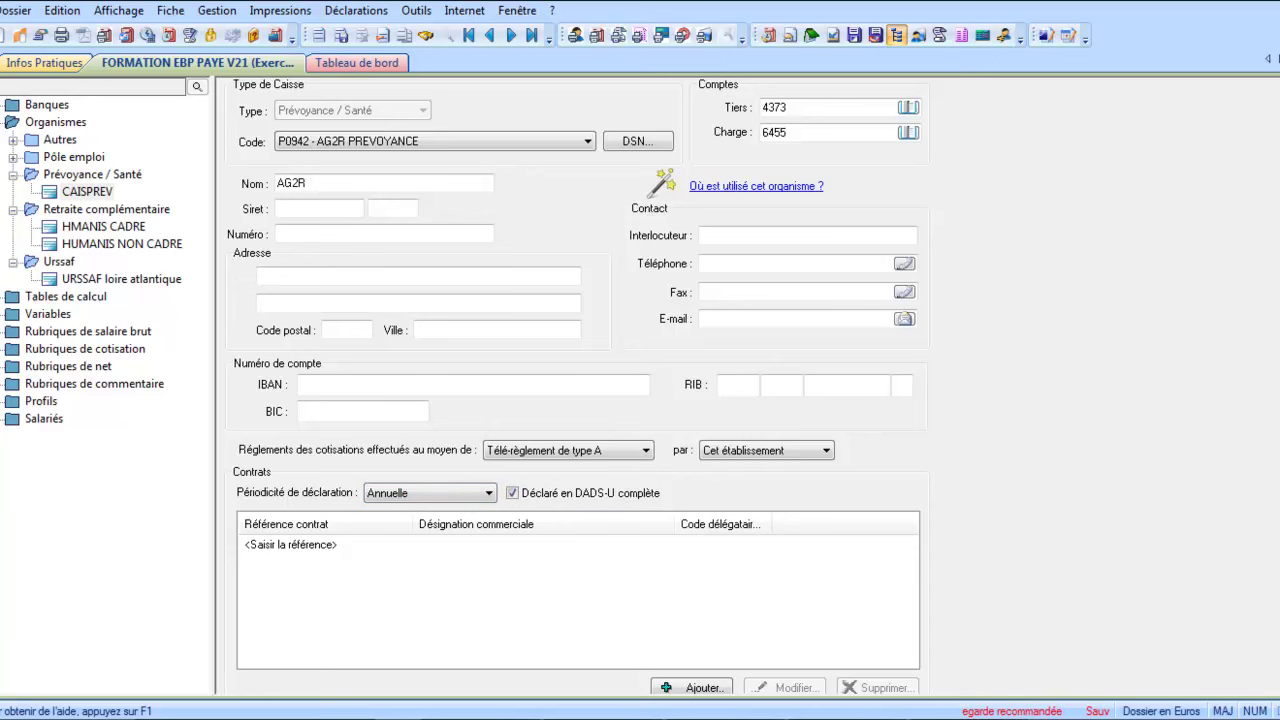
Try to add a contract to the AG2R organisation without a reference, viewing the contract's DSN code-change options
{"action": "scroll", "coordinate": [574, 386], "scroll_direction": "down", "scroll_amount": 1}
{"action": "left_click", "coordinate": [705, 674]}
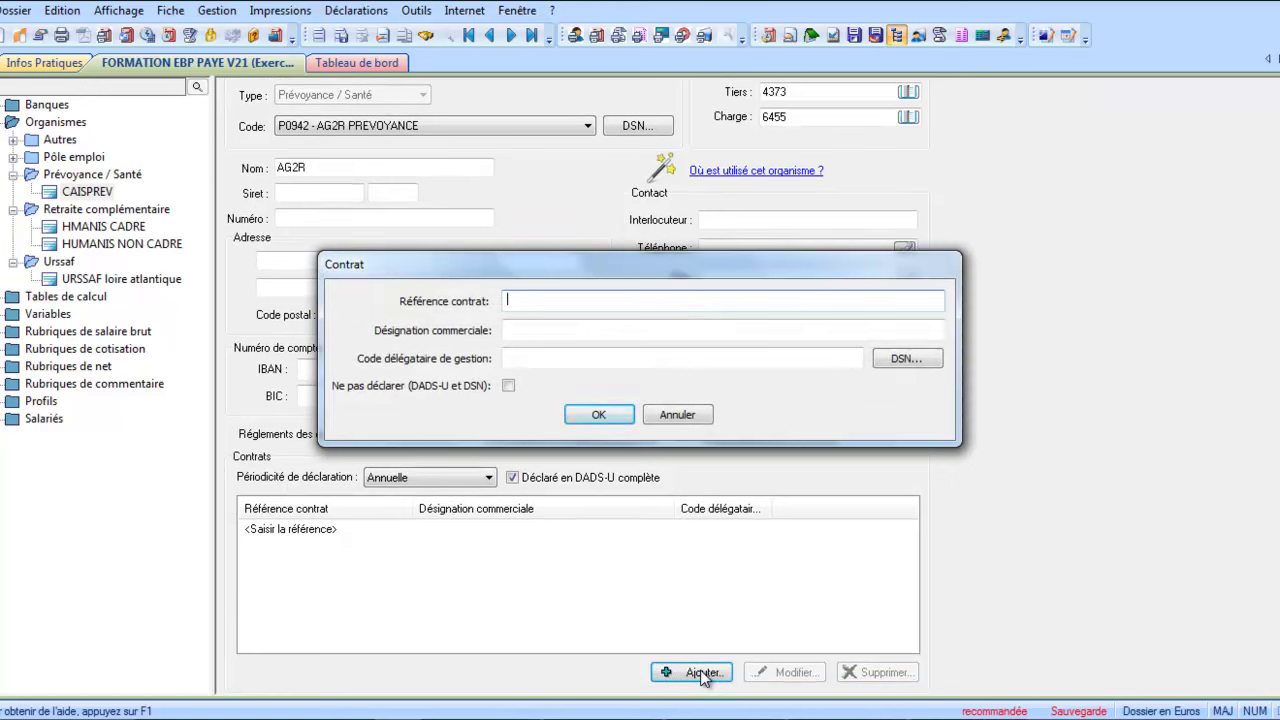
{"action": "left_click", "coordinate": [535, 330]}
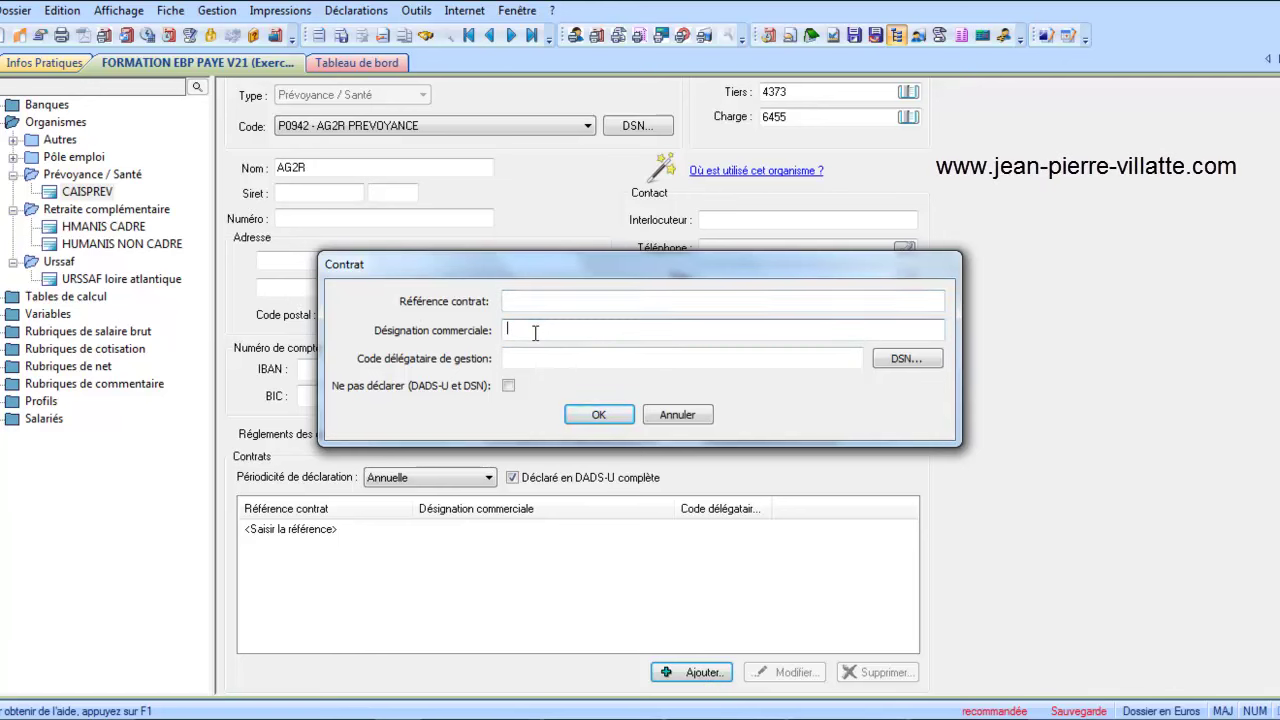
{"action": "left_click", "coordinate": [532, 360]}
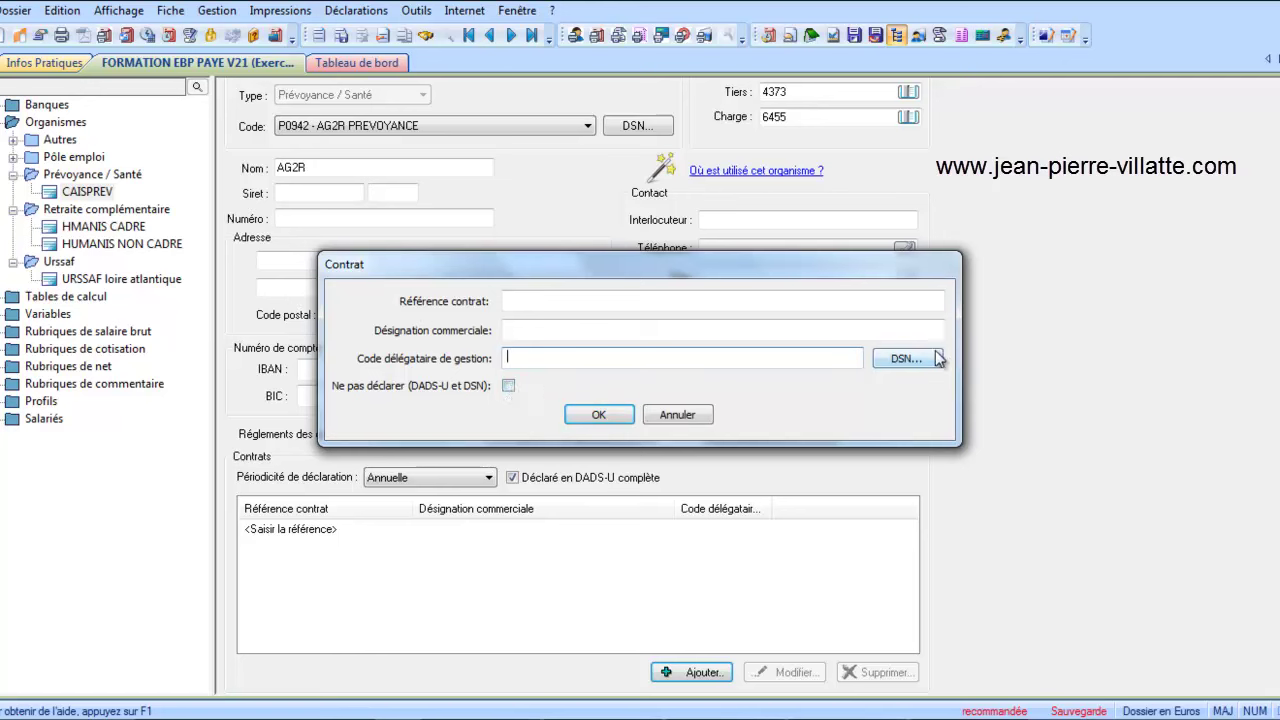
{"action": "left_click", "coordinate": [905, 359]}
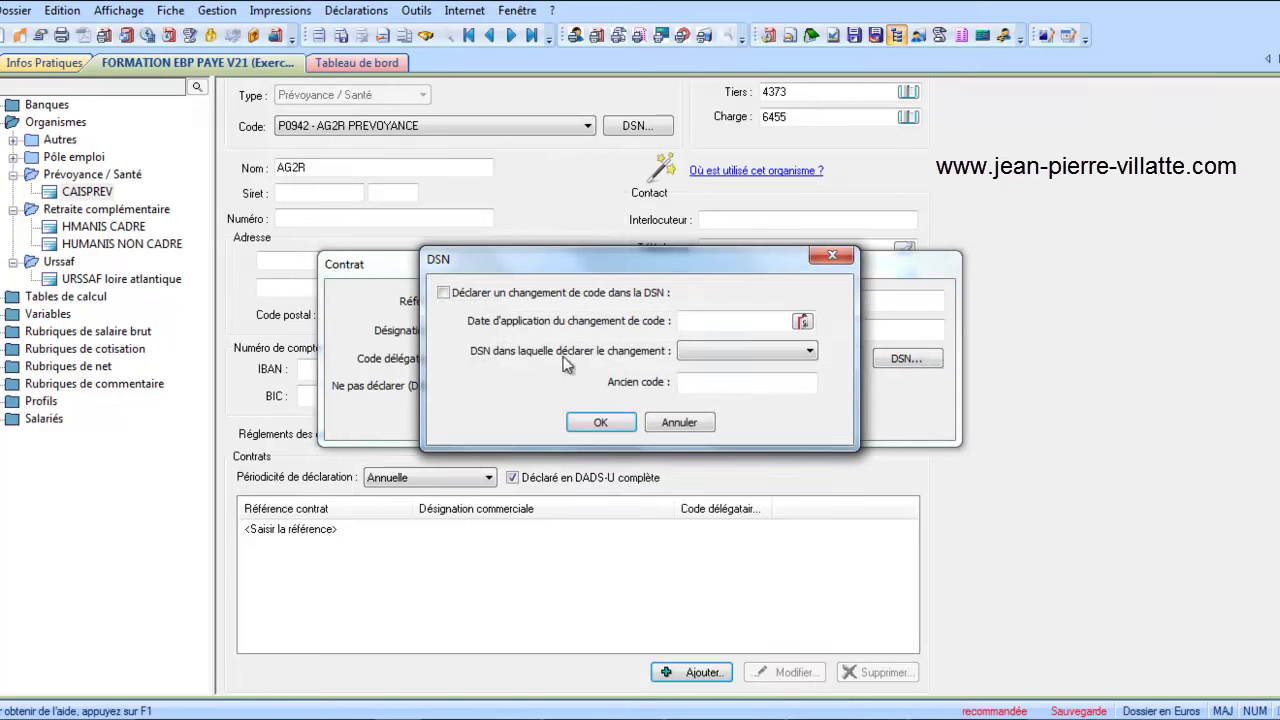
{"action": "left_click", "coordinate": [686, 422]}
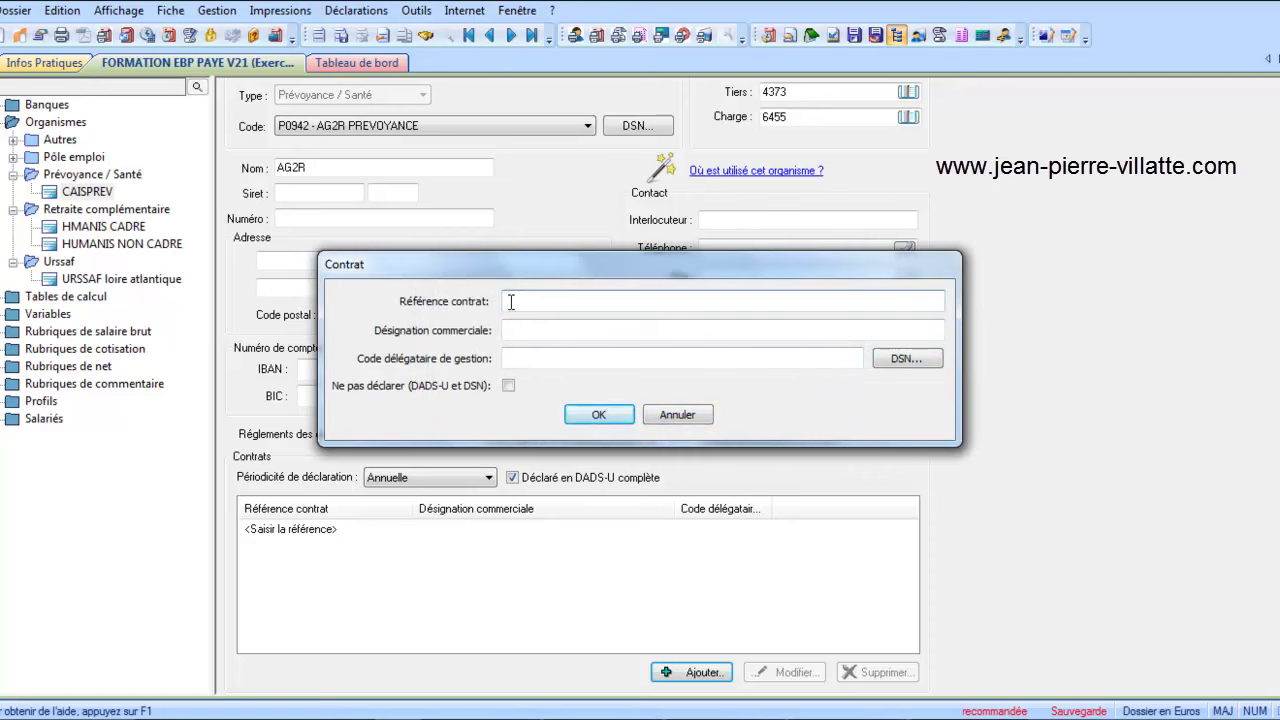
{"action": "left_click", "coordinate": [591, 330]}
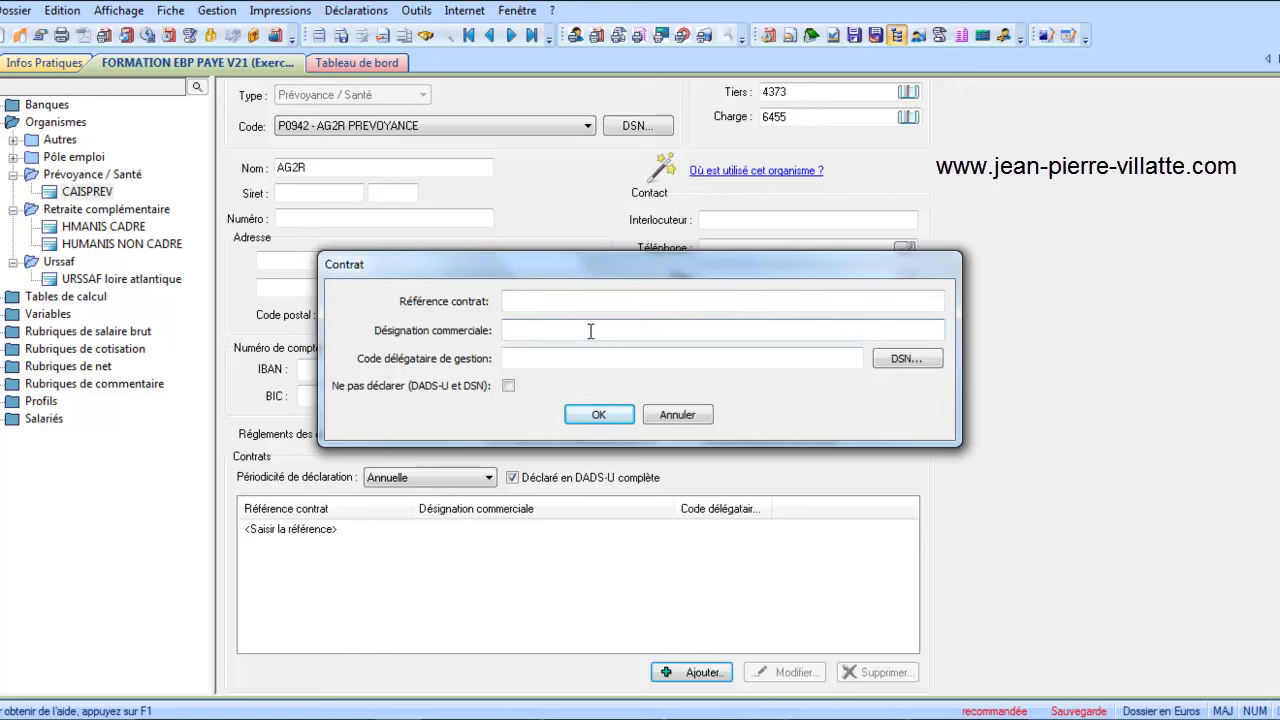
{"action": "left_click", "coordinate": [585, 415]}
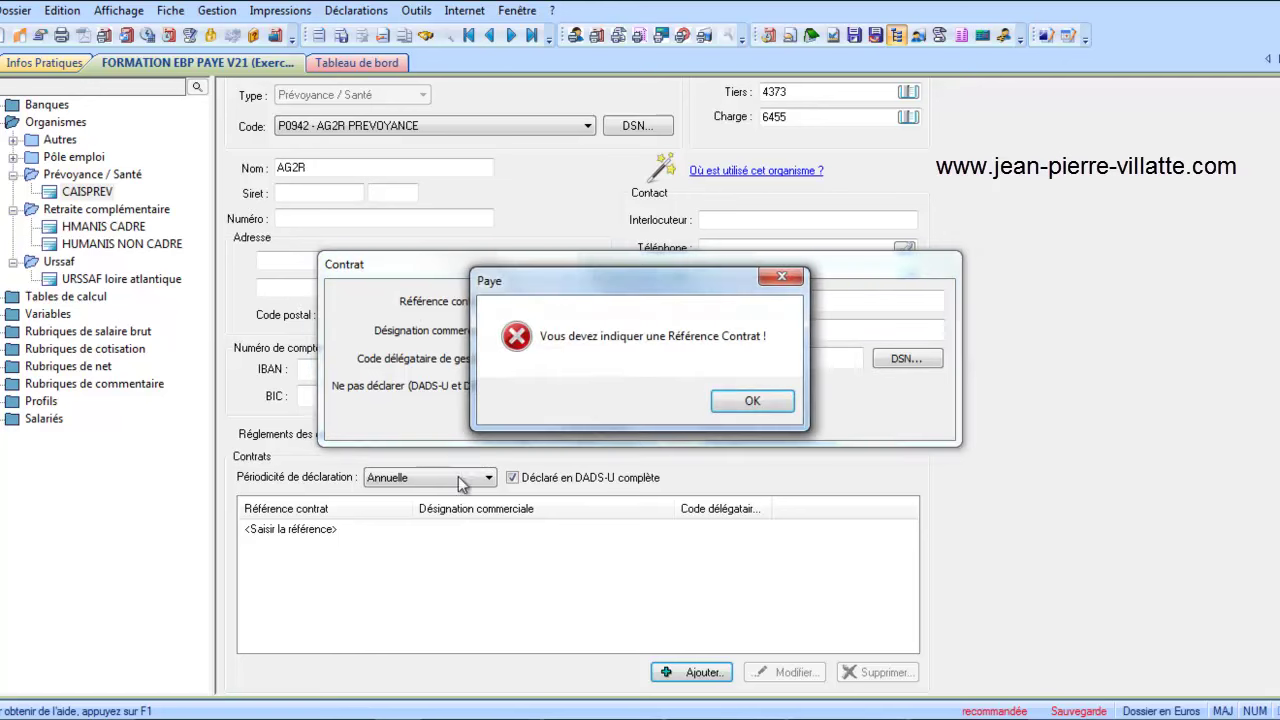
{"action": "left_click", "coordinate": [748, 402]}
{"action": "left_click", "coordinate": [700, 418]}
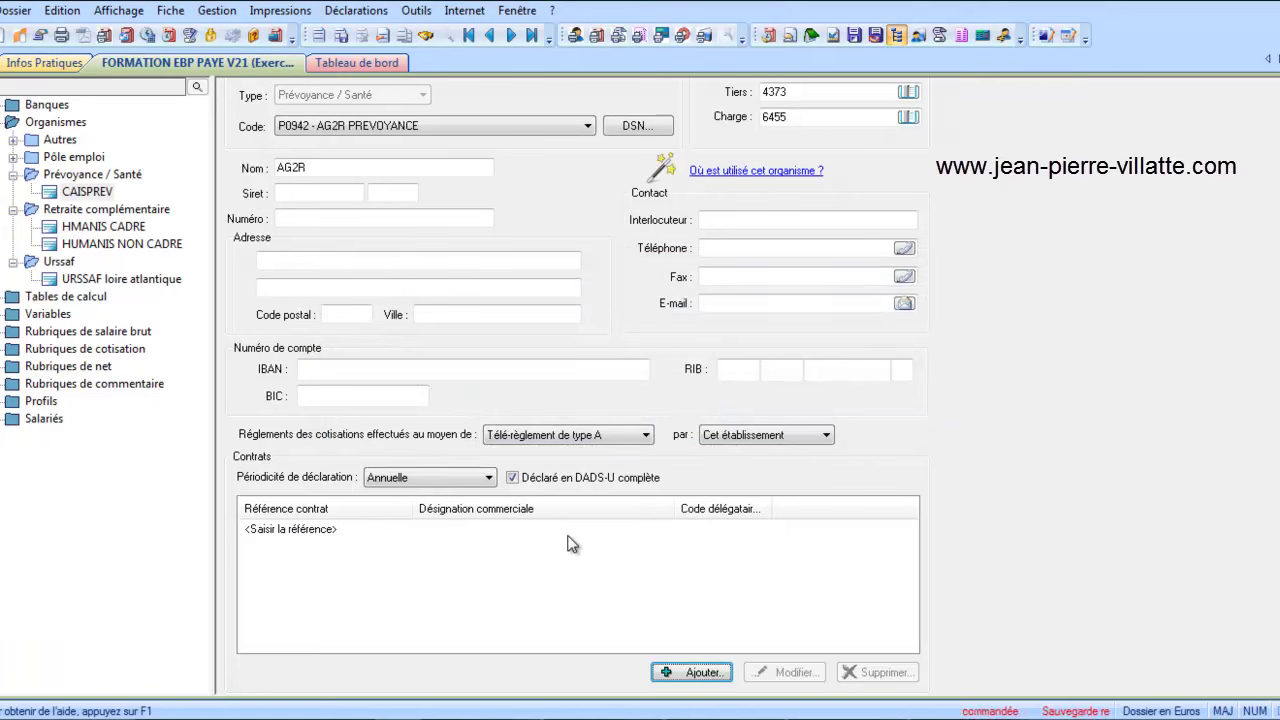
Save the AG2R record and open the Pôle emploi organisation record
{"action": "left_click", "coordinate": [342, 35]}
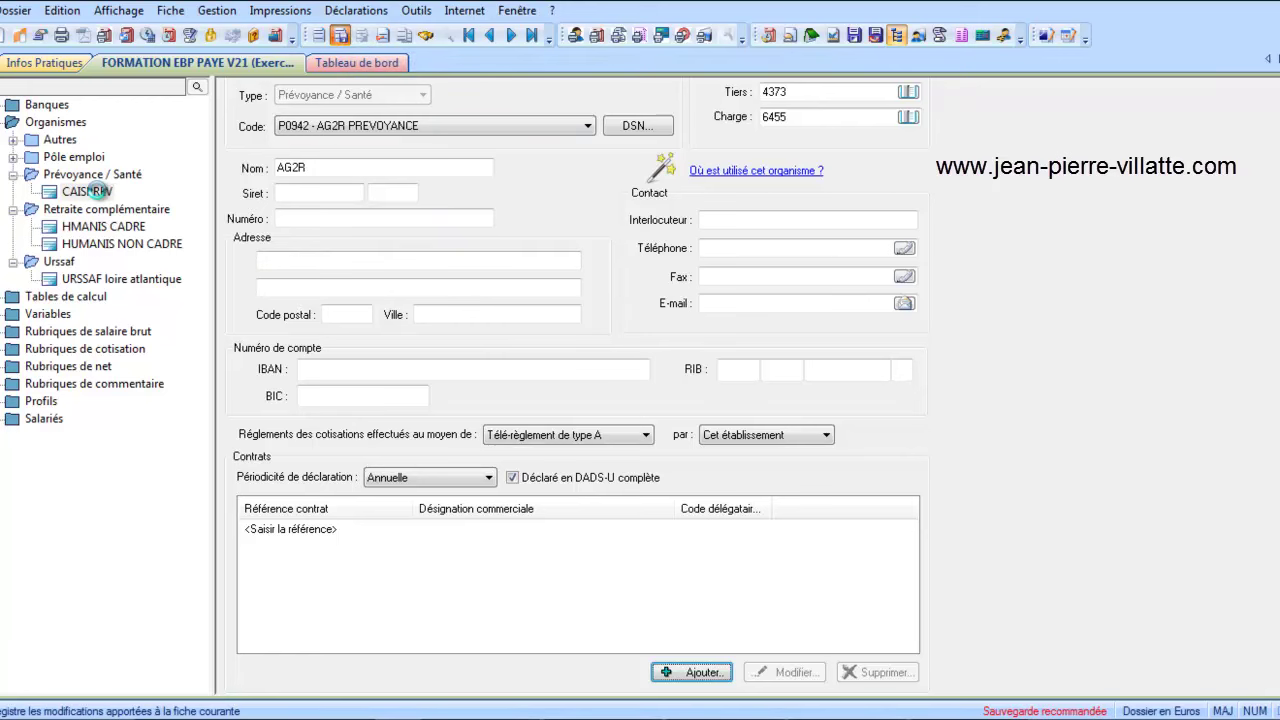
{"action": "left_click", "coordinate": [13, 158]}
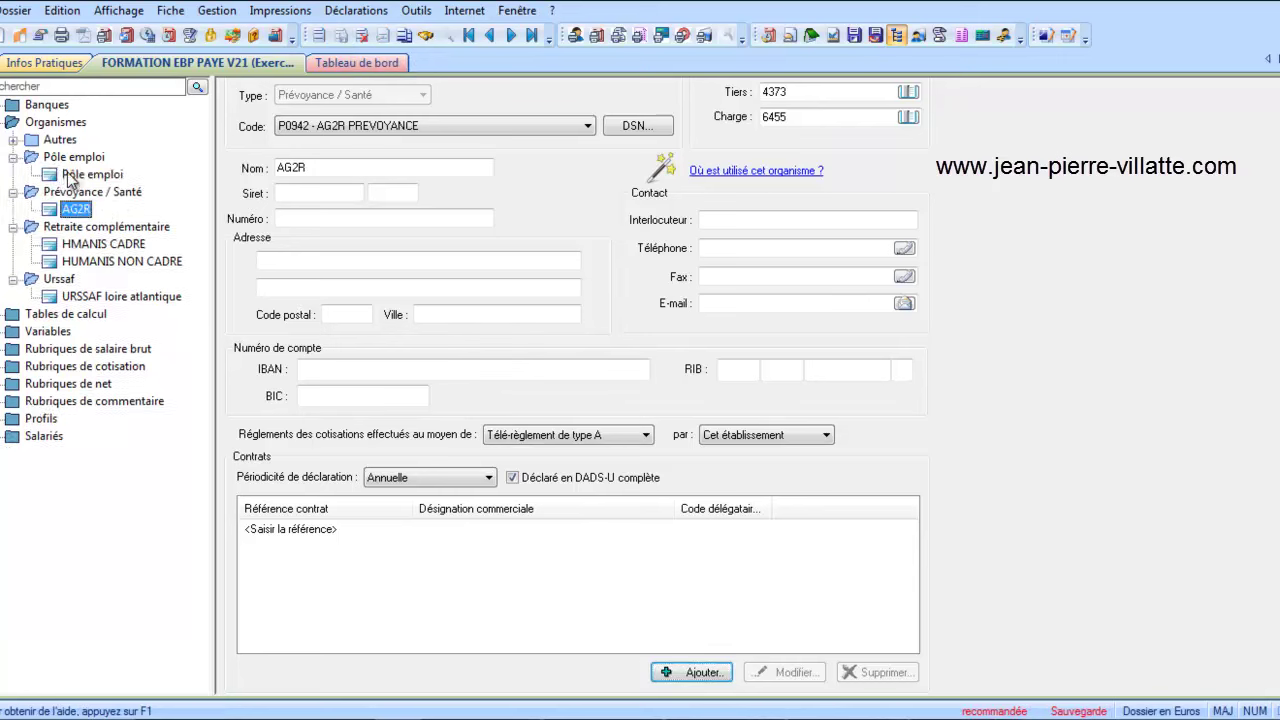
{"action": "left_click", "coordinate": [70, 176]}
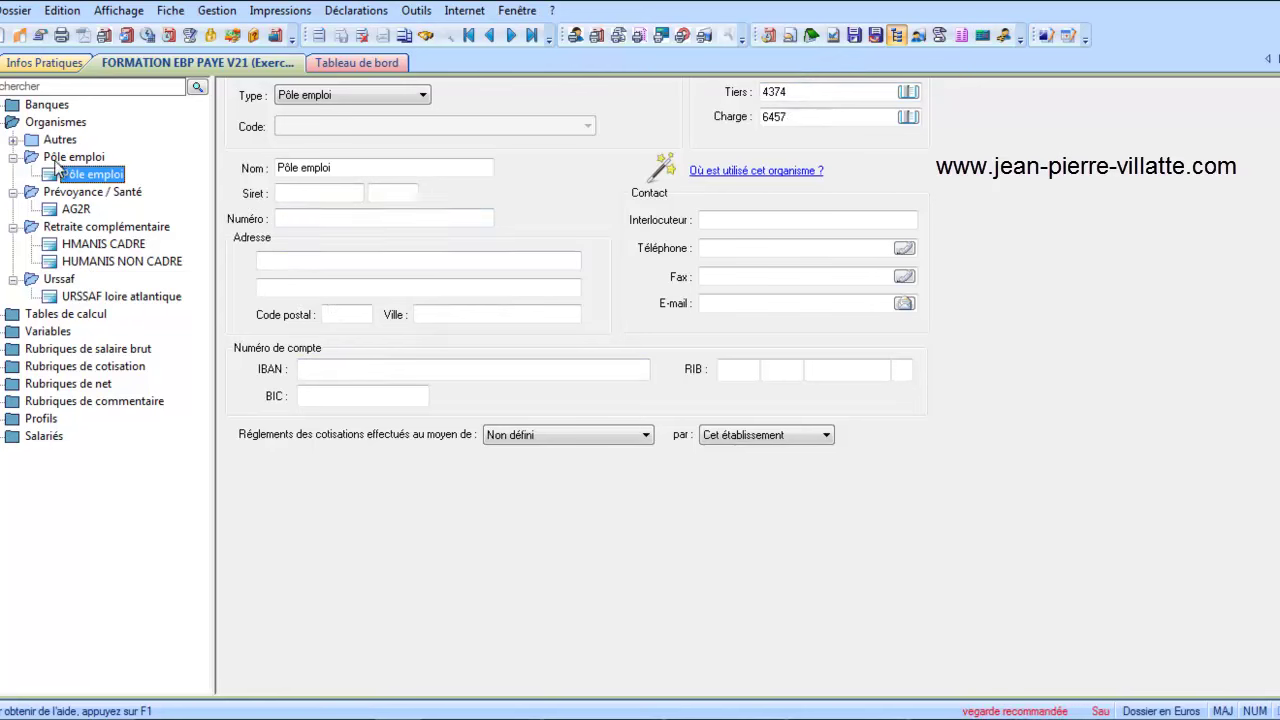
Open the FISC record among the Autres organisations and examine its name and accounts
{"action": "left_click", "coordinate": [13, 140]}
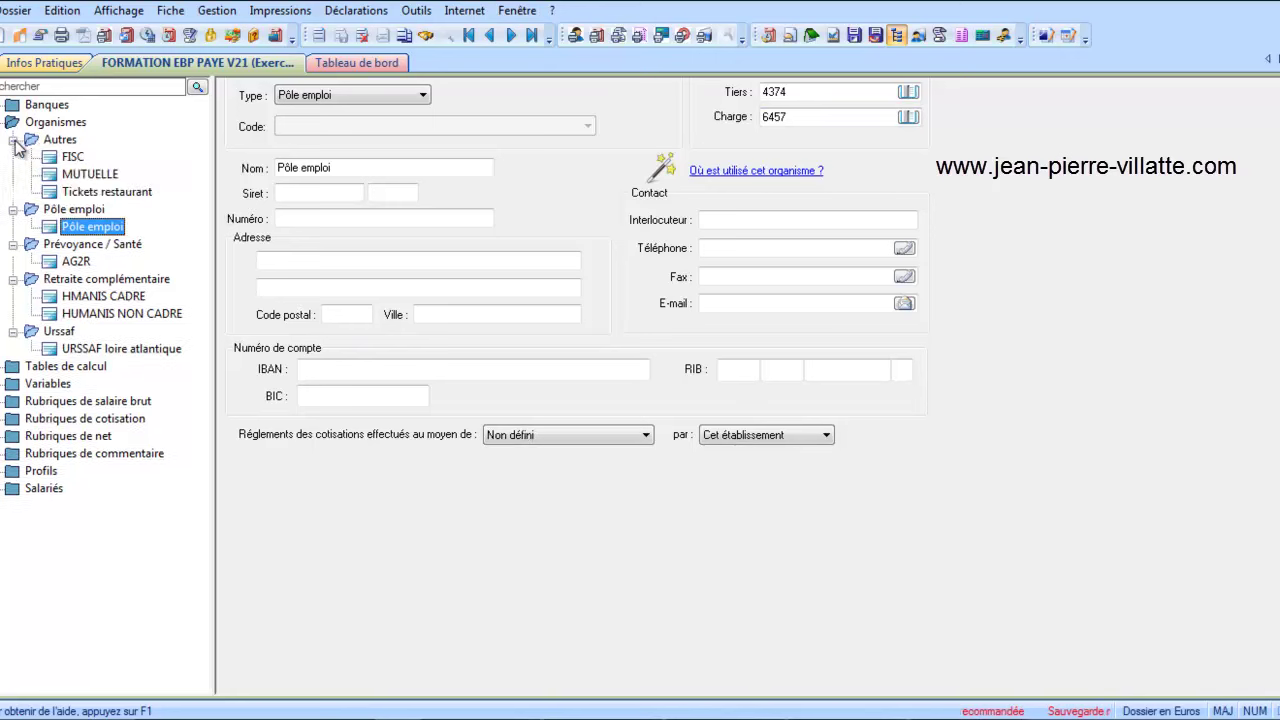
{"action": "left_click", "coordinate": [13, 140]}
{"action": "left_click", "coordinate": [13, 140]}
{"action": "left_click", "coordinate": [56, 158]}
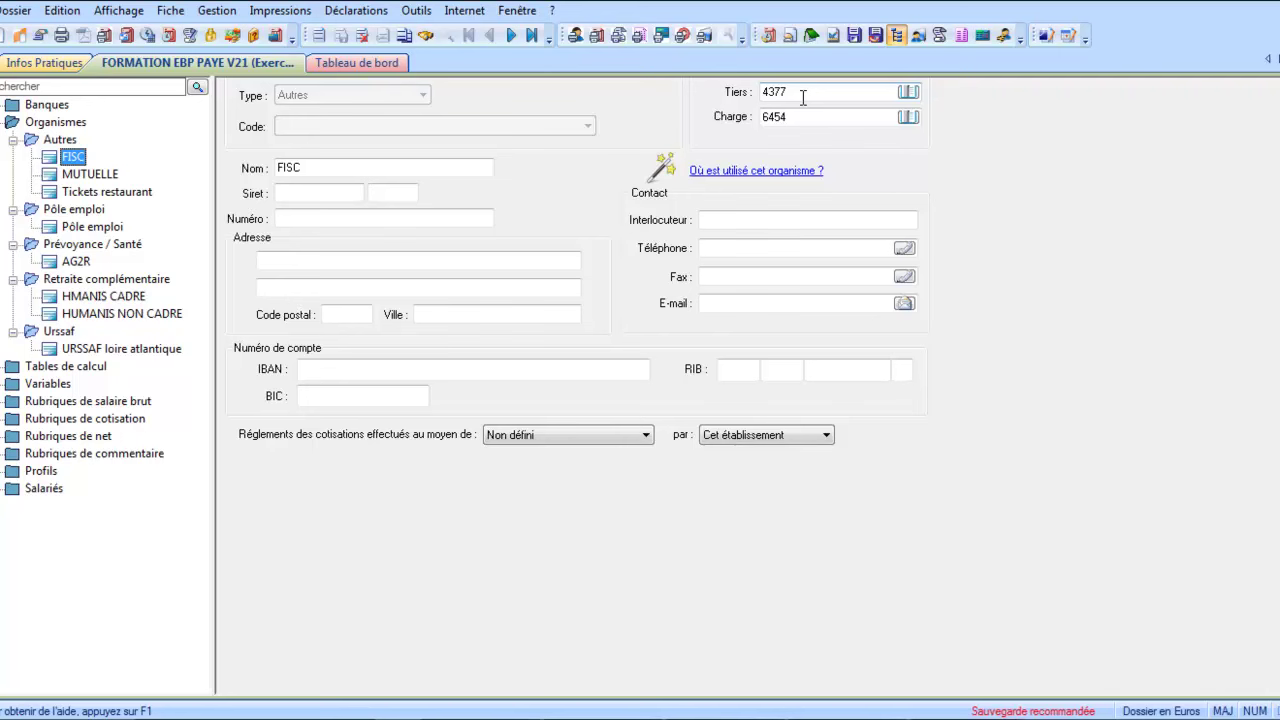
{"action": "left_click", "coordinate": [354, 169]}
{"action": "left_click_drag", "start_coordinate": [354, 169], "coordinate": [276, 172]}
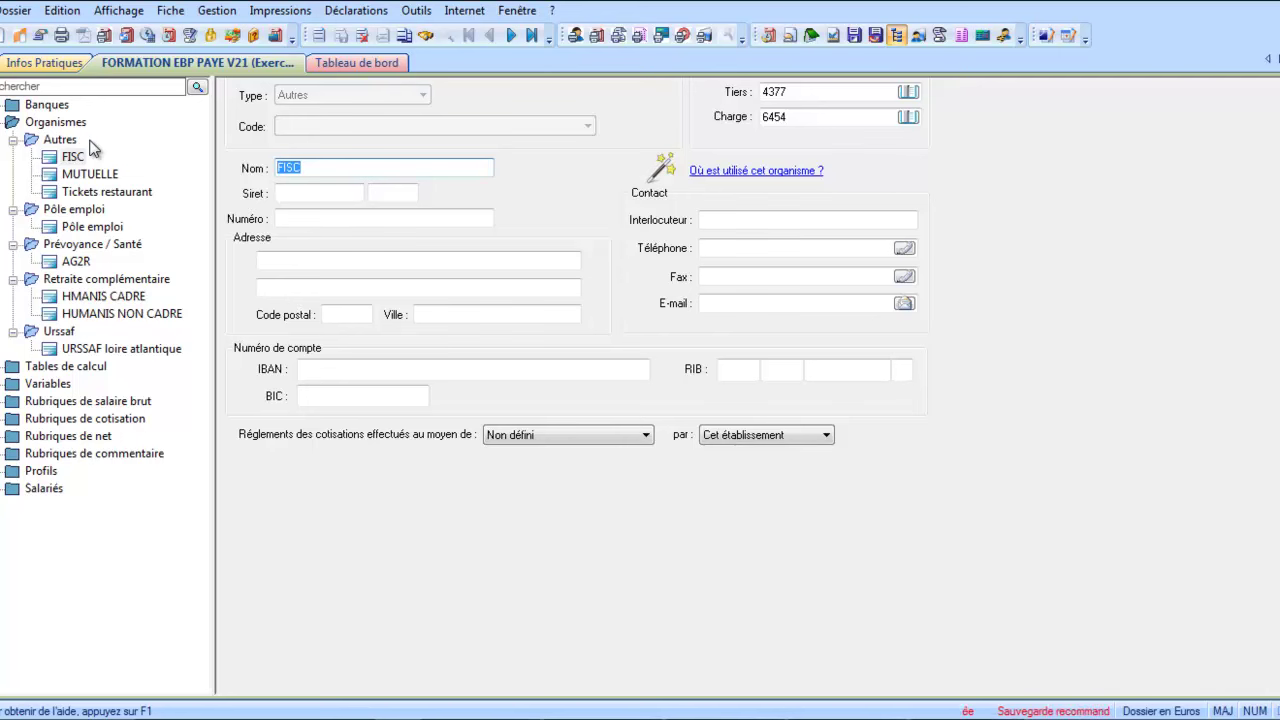
Create a new organisation named LA MONDIALE and save it
{"action": "left_click", "coordinate": [81, 262]}
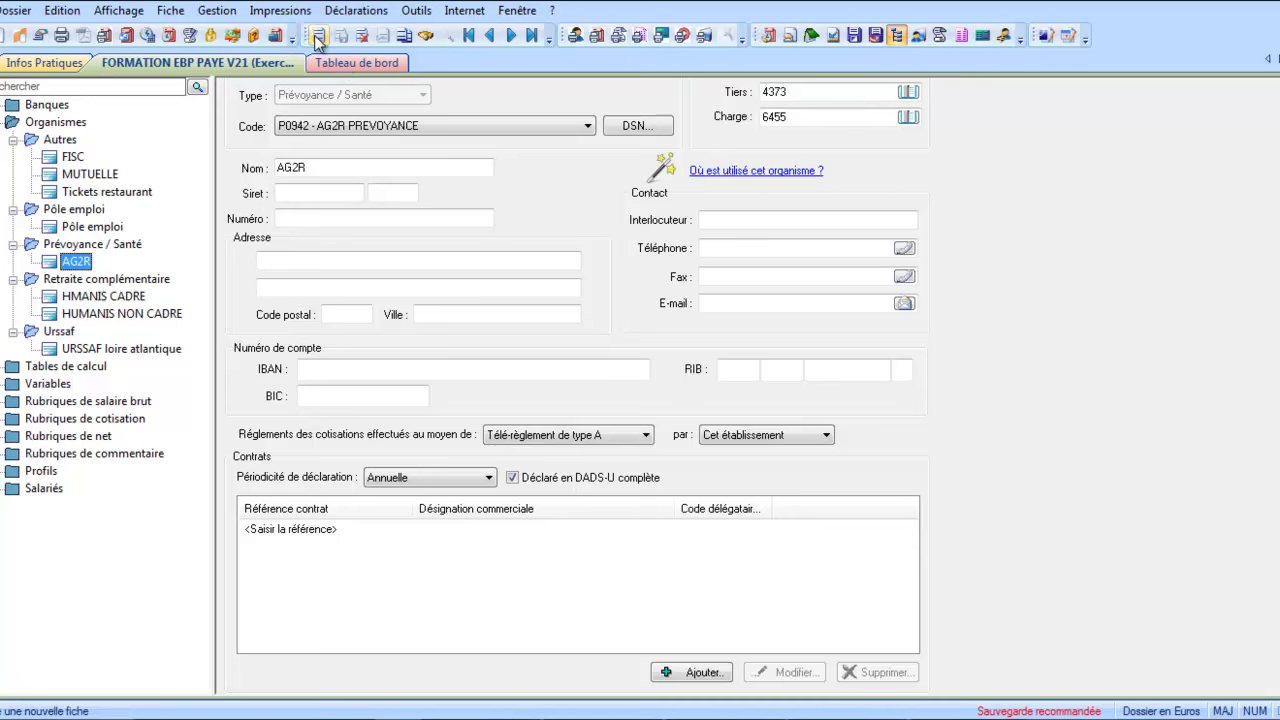
{"action": "left_click", "coordinate": [316, 37]}
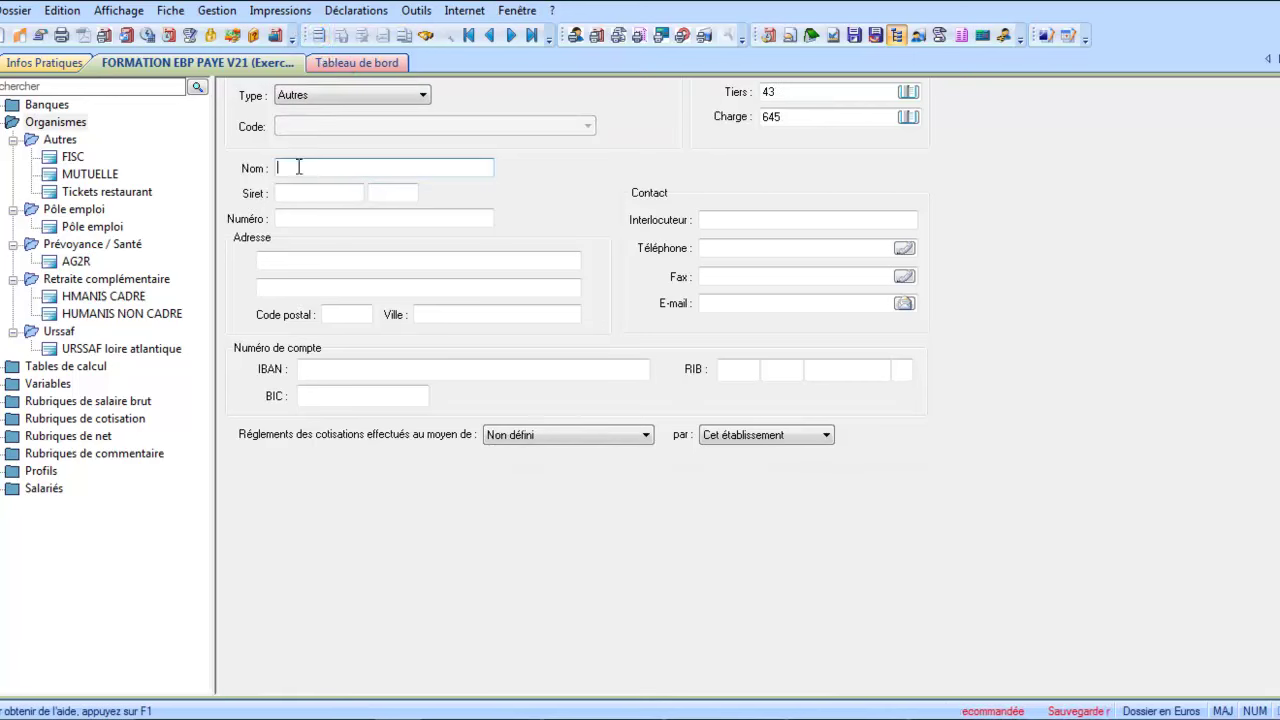
{"action": "type", "text": "LA MONDIALE"}
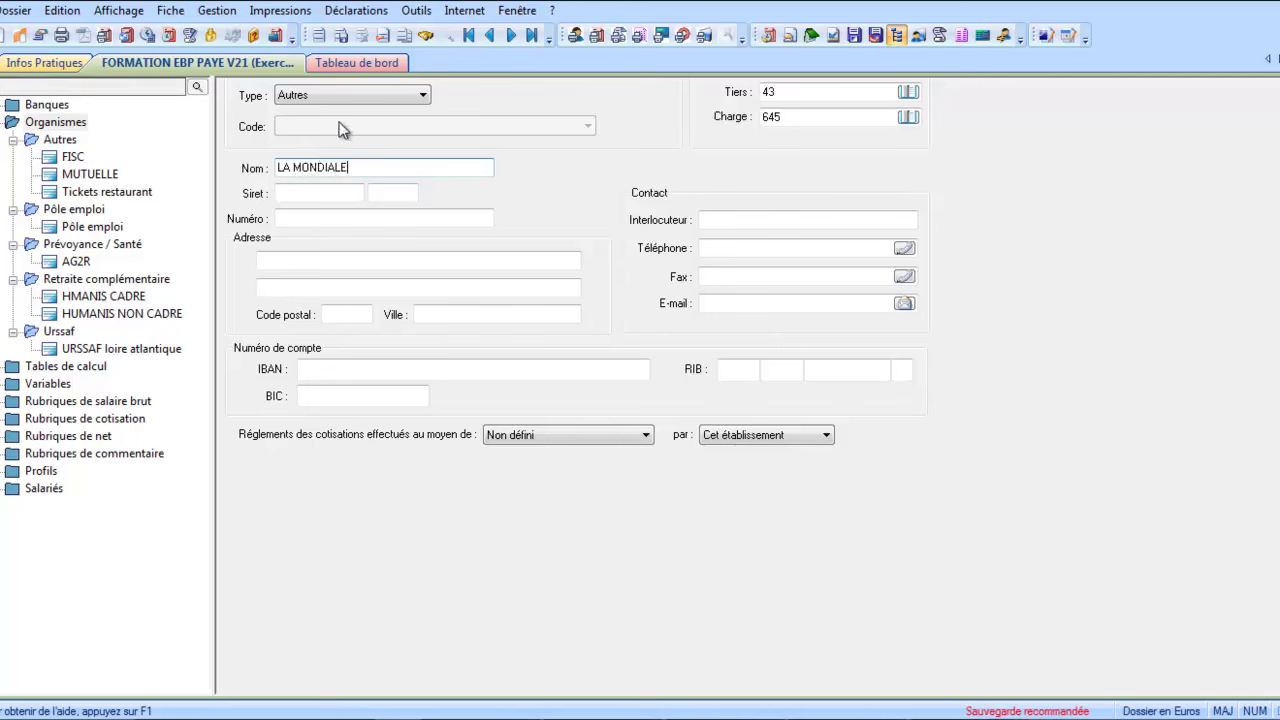
{"action": "left_click", "coordinate": [346, 38]}
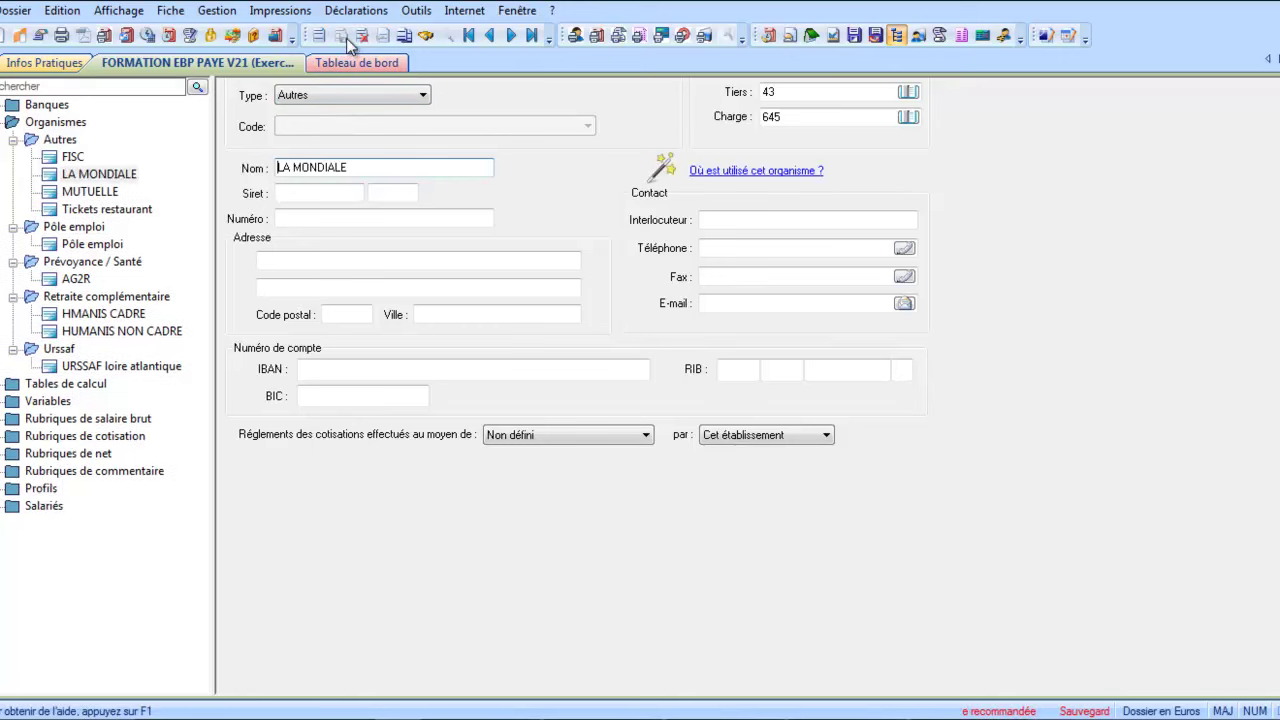
Change the LA MONDIALE organisation's type to Prévoyance / Santé and assign it the code 775701485 - MATMUT MUTUALITE
{"action": "left_click", "coordinate": [350, 96]}
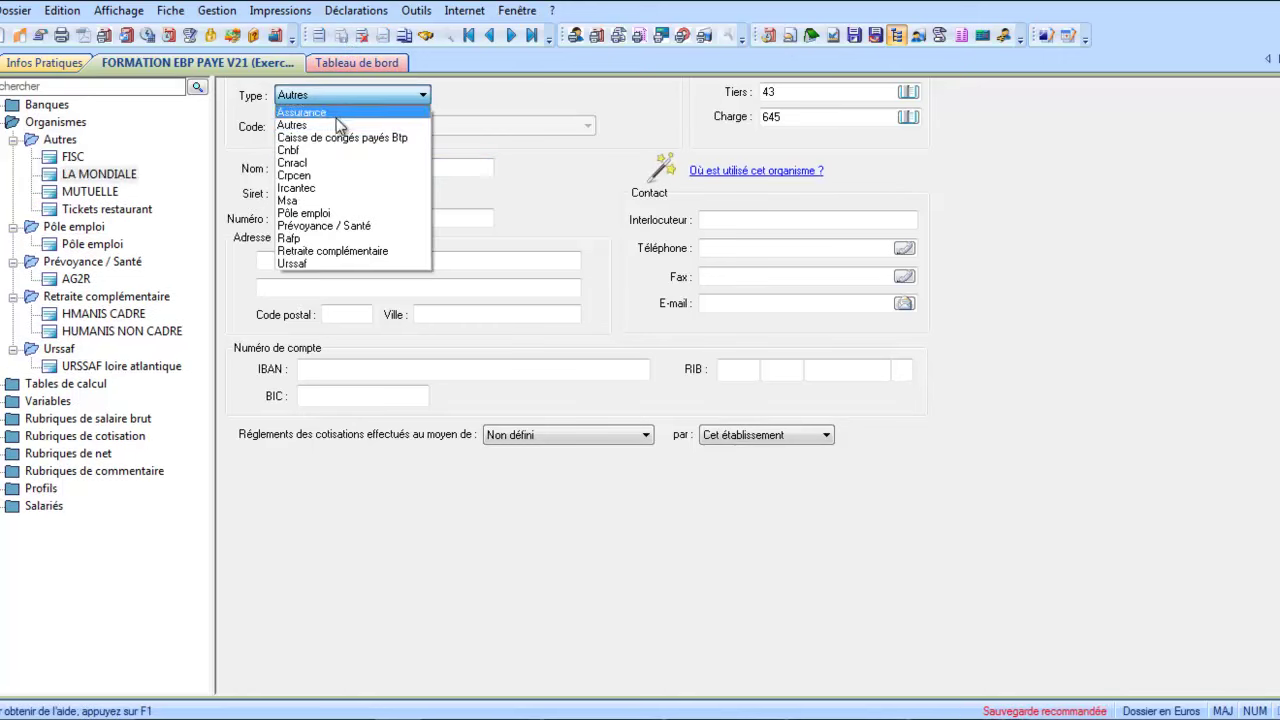
{"action": "left_click", "coordinate": [324, 227]}
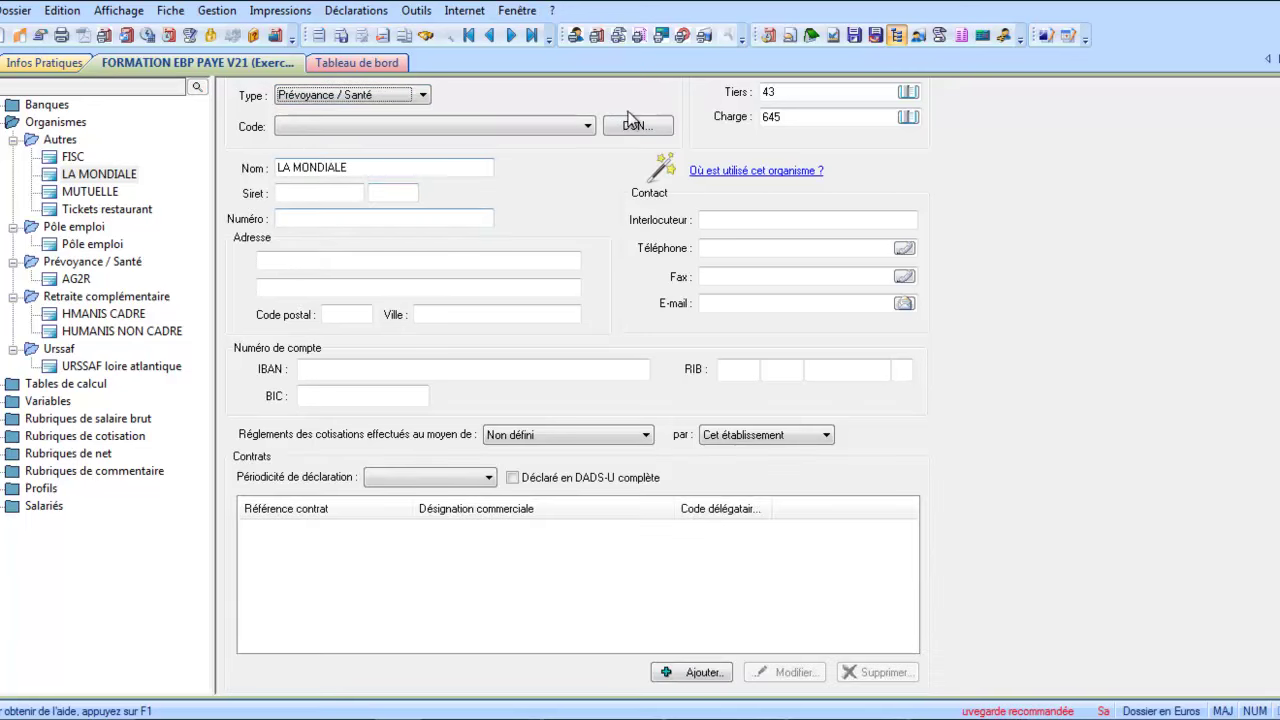
{"action": "left_click", "coordinate": [548, 125]}
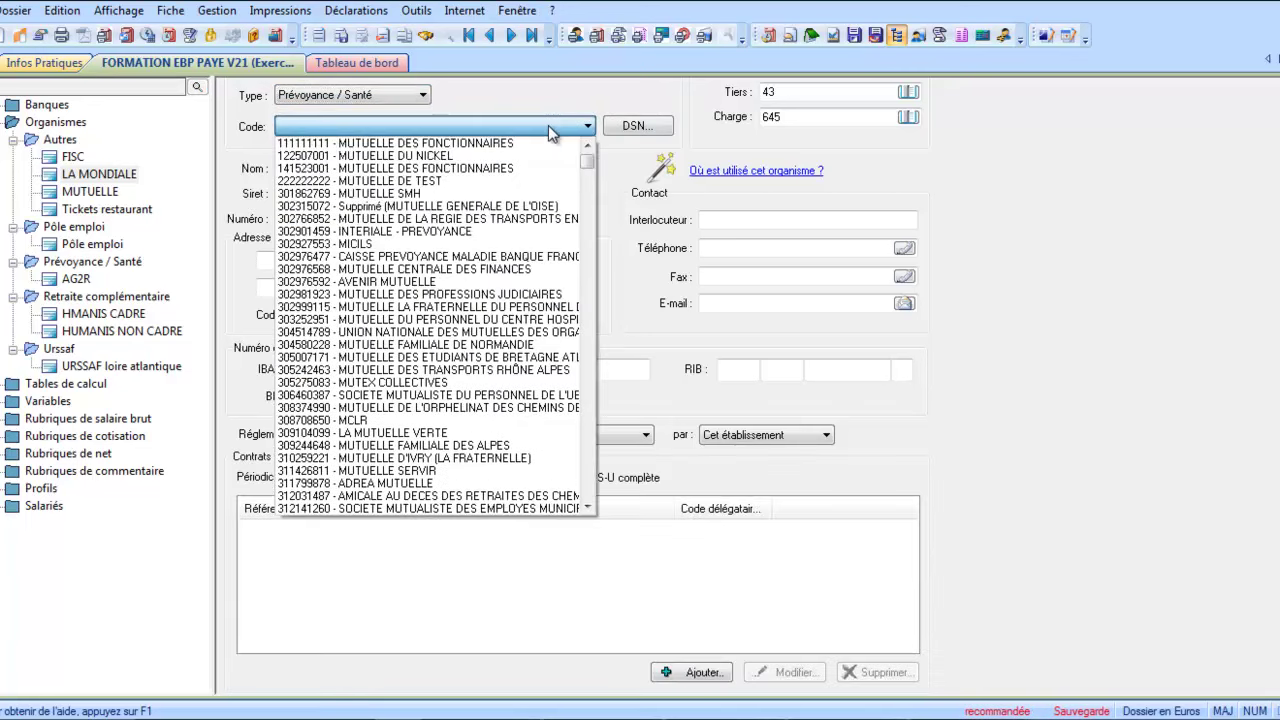
{"action": "left_click_drag", "start_coordinate": [587, 160], "coordinate": [570, 346]}
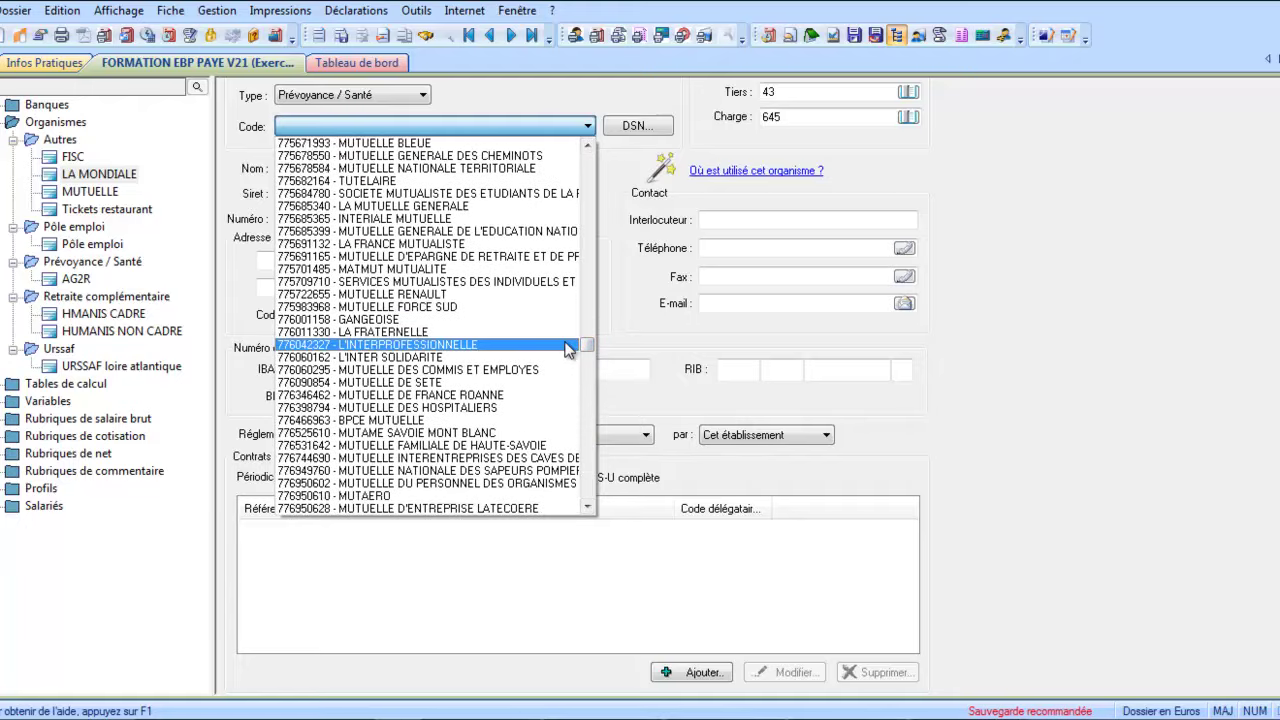
{"action": "left_click", "coordinate": [447, 270]}
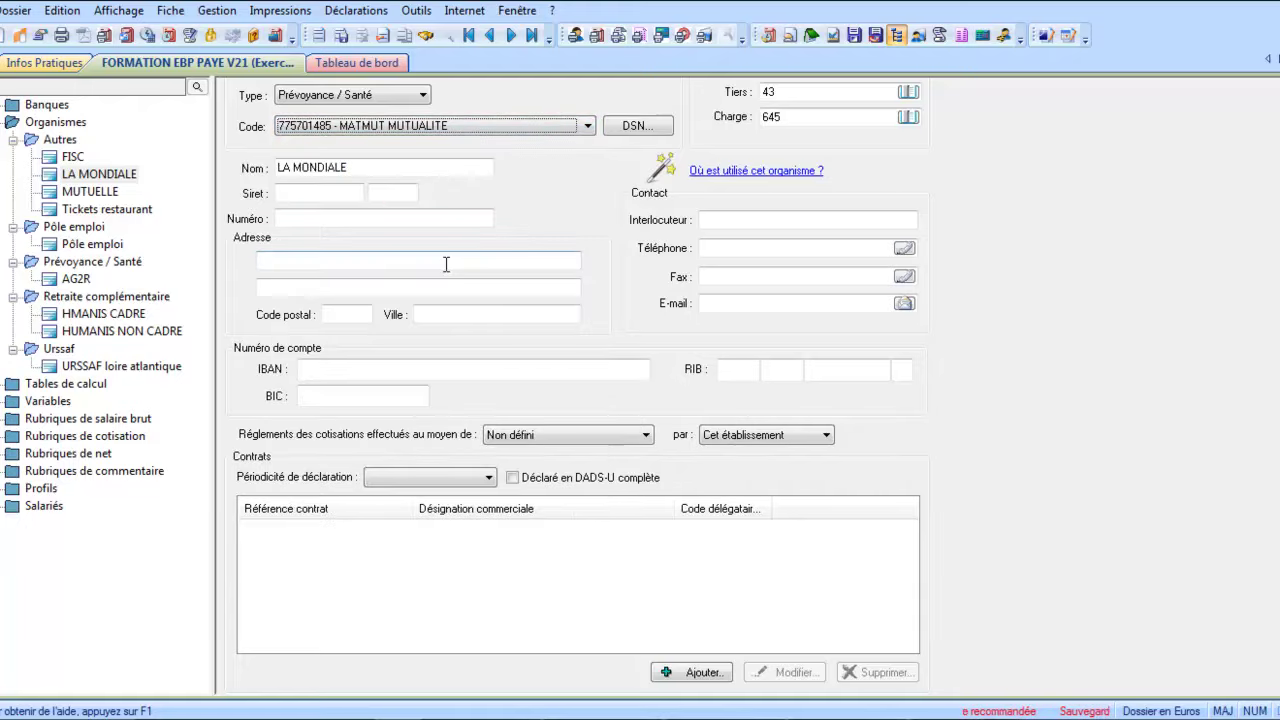
Rename the LA MONDIALE organisation as MATMUT
{"action": "left_click", "coordinate": [384, 163]}
{"action": "type", "text": "MAT"}
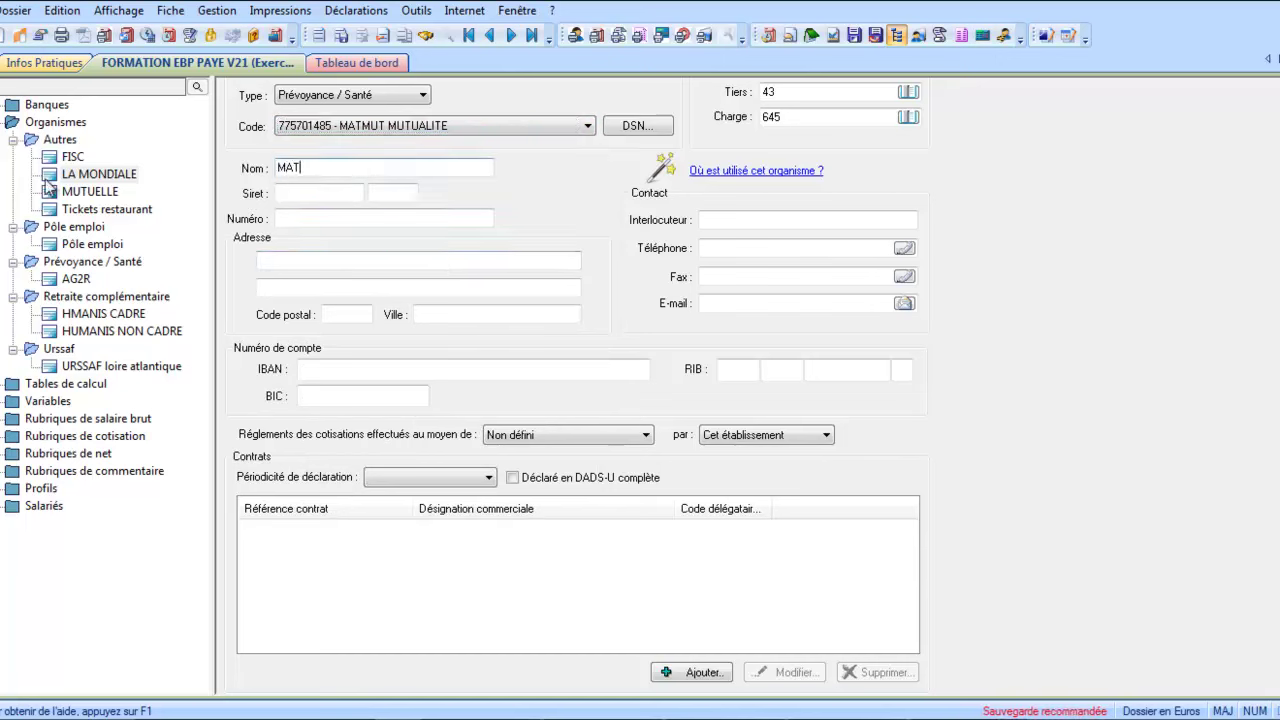
{"action": "type", "text": "MUT"}
{"action": "key", "text": "Tab"}
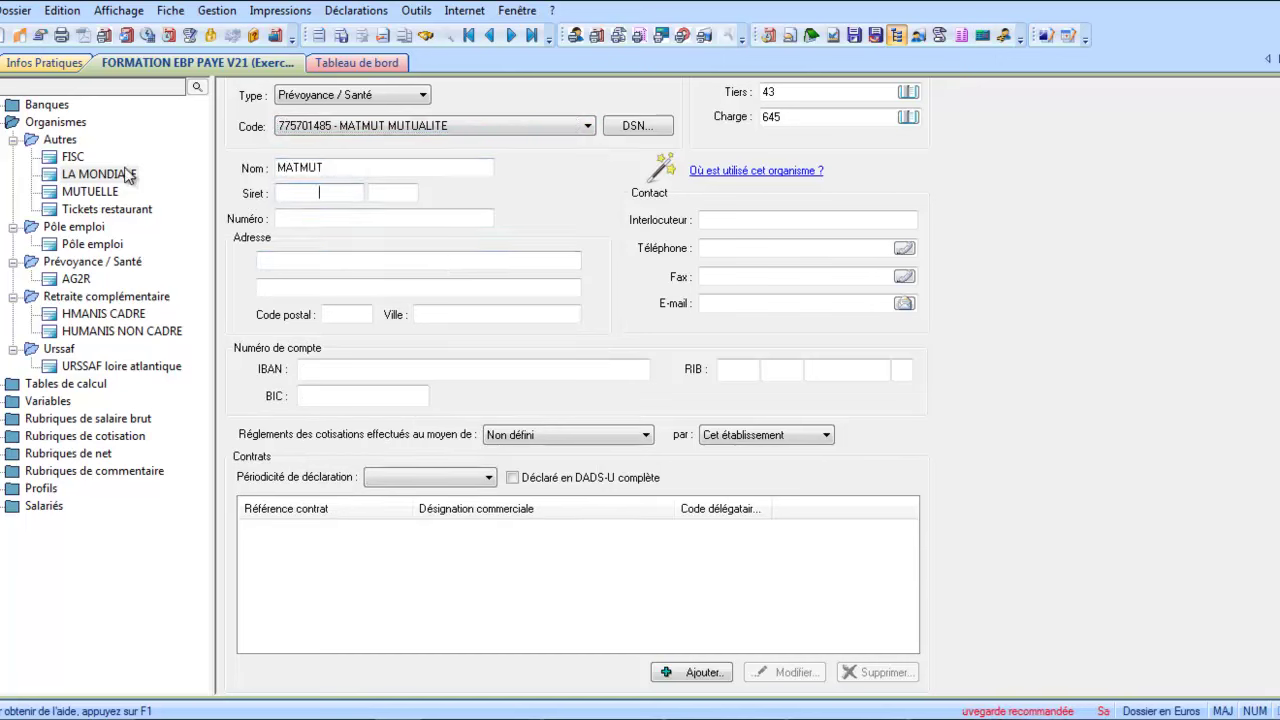
{"action": "left_click", "coordinate": [320, 368]}
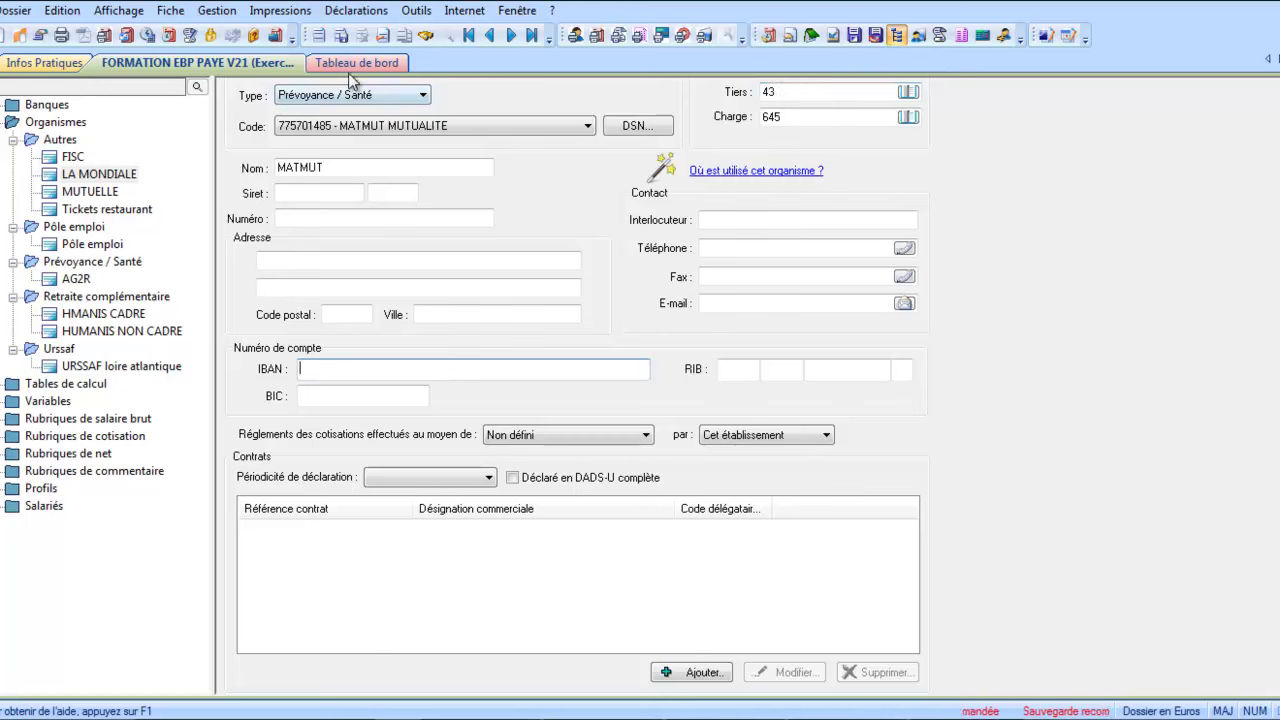
Set the MATMUT organisation's declaration periodicity to Annuelle and save the record
{"action": "left_click", "coordinate": [341, 35]}
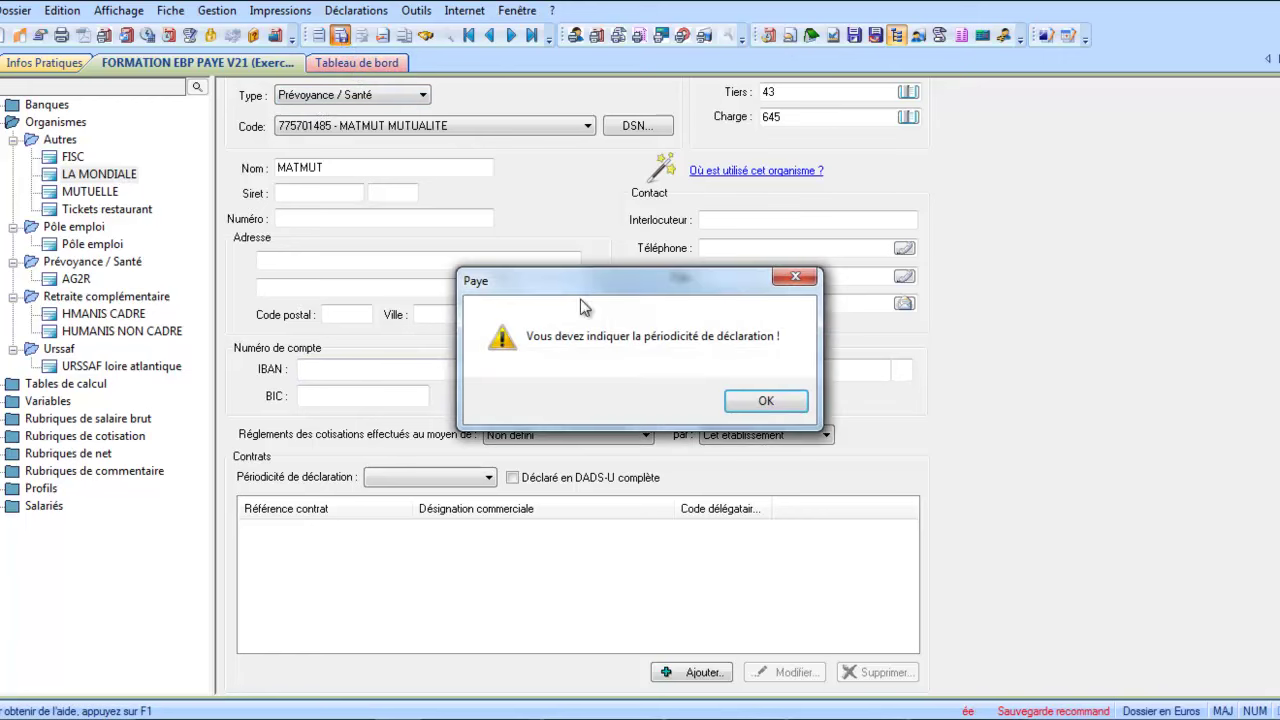
{"action": "left_click", "coordinate": [768, 400]}
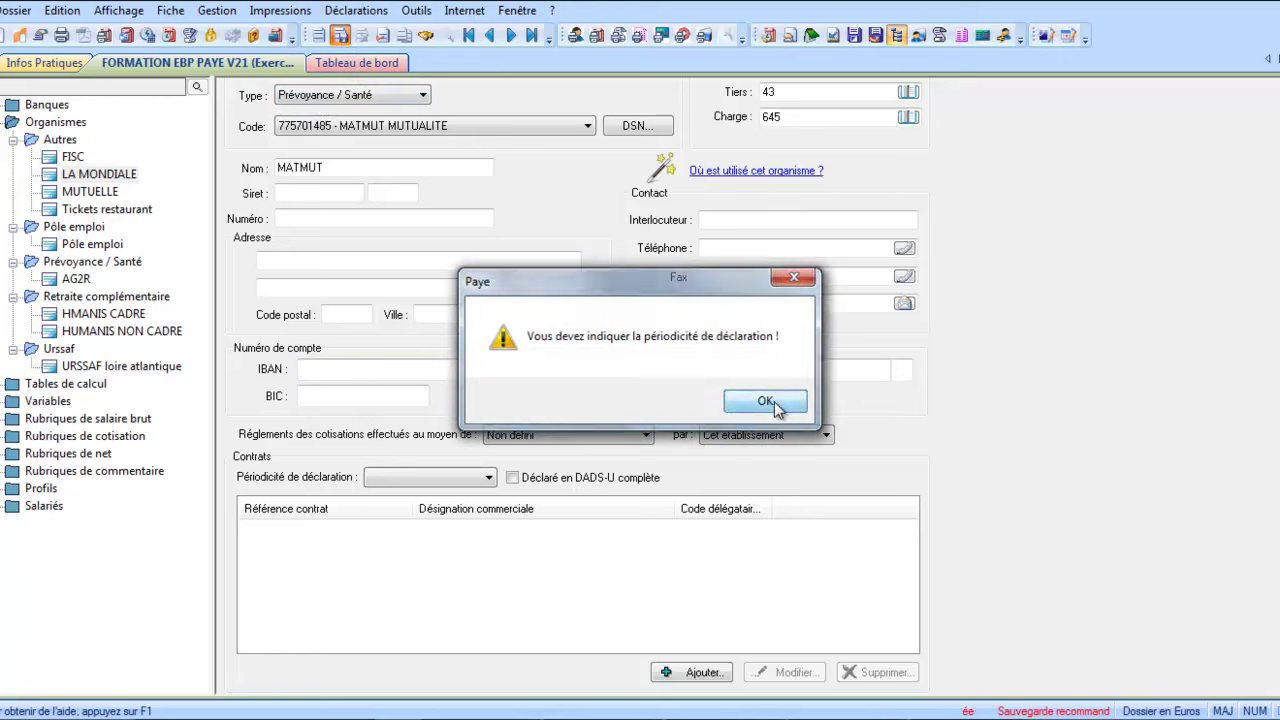
{"action": "left_click", "coordinate": [450, 478]}
{"action": "left_click", "coordinate": [446, 491]}
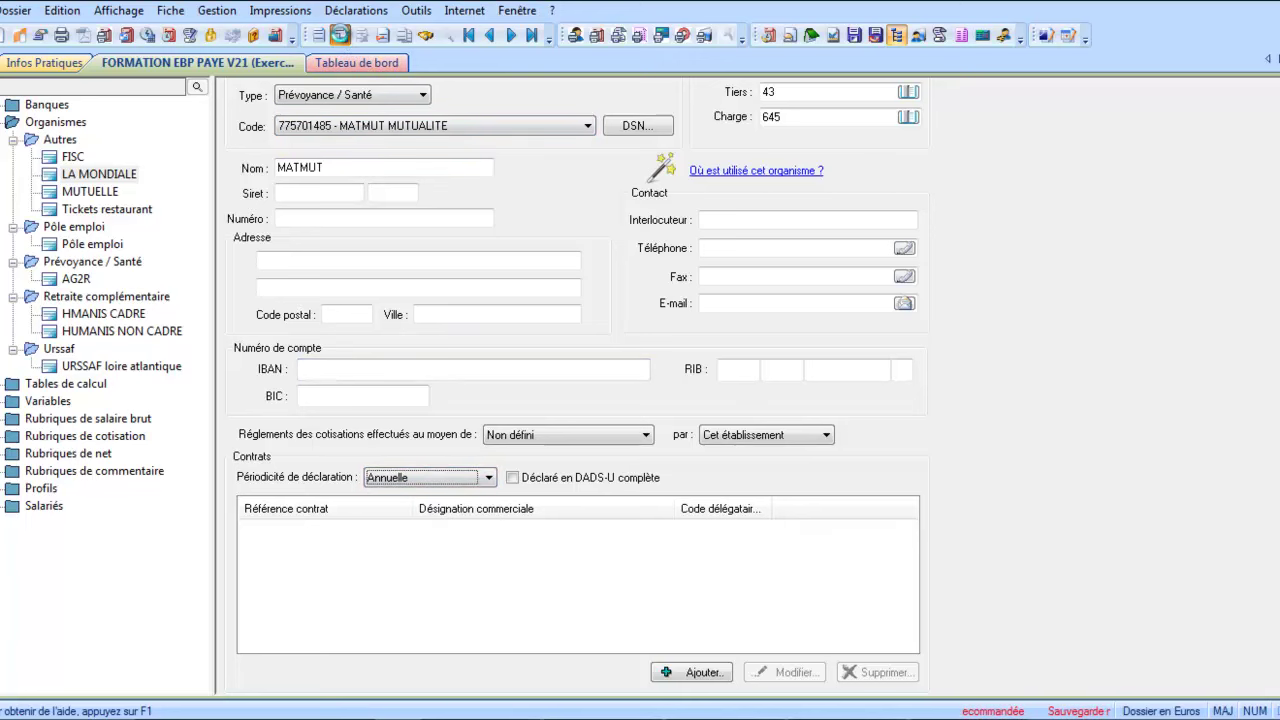
{"action": "left_click", "coordinate": [340, 36]}
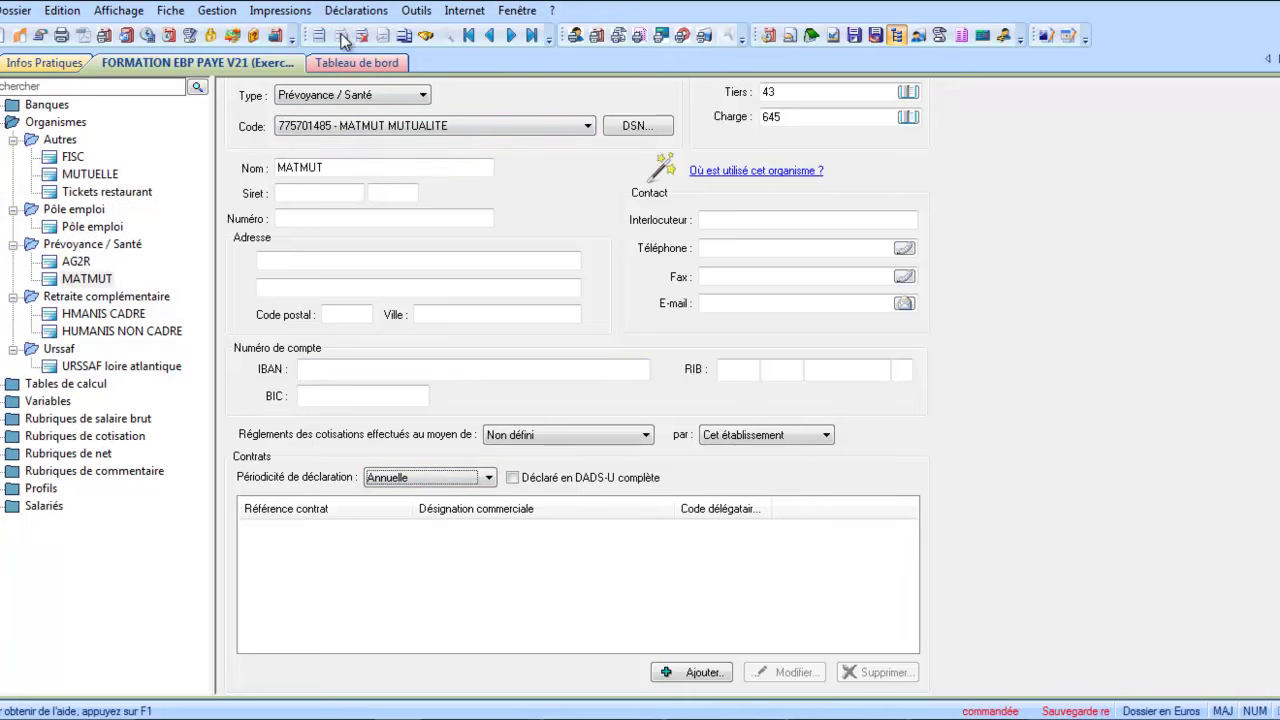